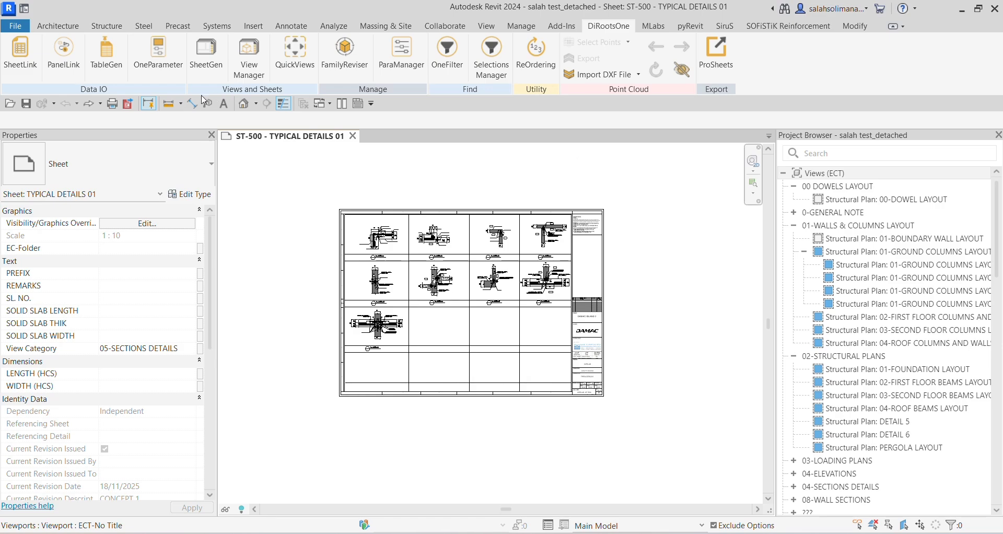
# - Create a new print set named "2026/1/19-concept" for the selected views/sheets print range
pyautogui.click(113, 104)
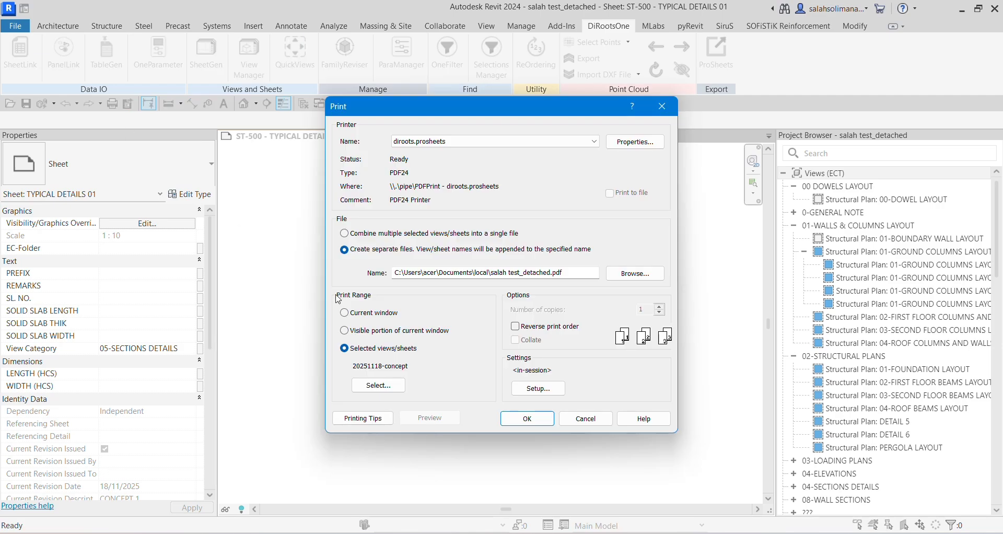
pyautogui.click(380, 386)
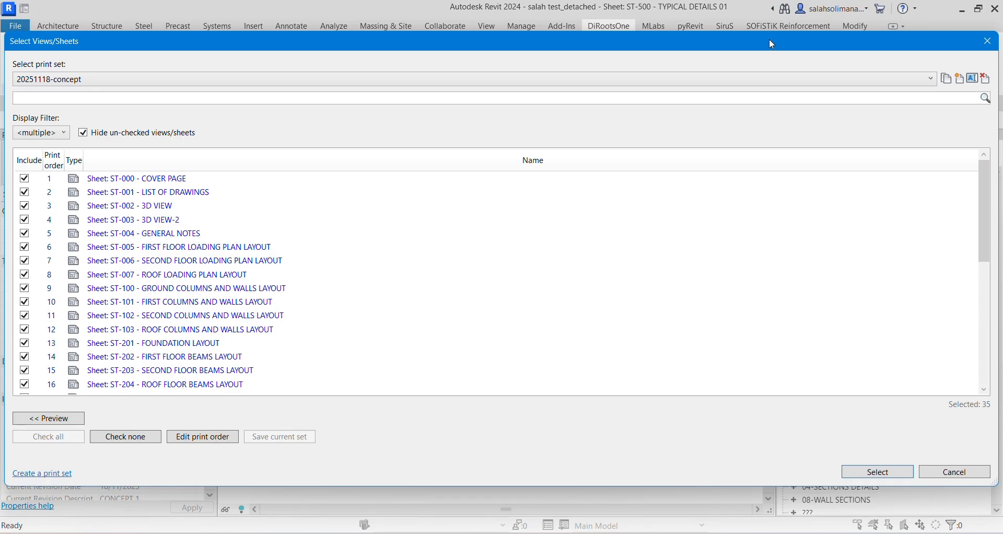
pyautogui.moveTo(769, 39); pyautogui.dragTo(772, 28)
pyautogui.click(964, 72)
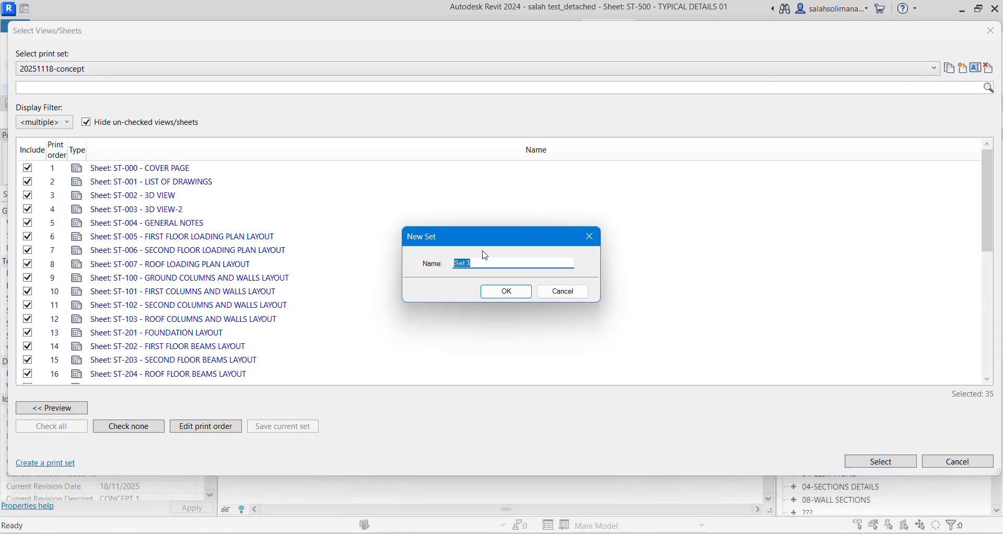
pyautogui.write('2026/1/19-conce')
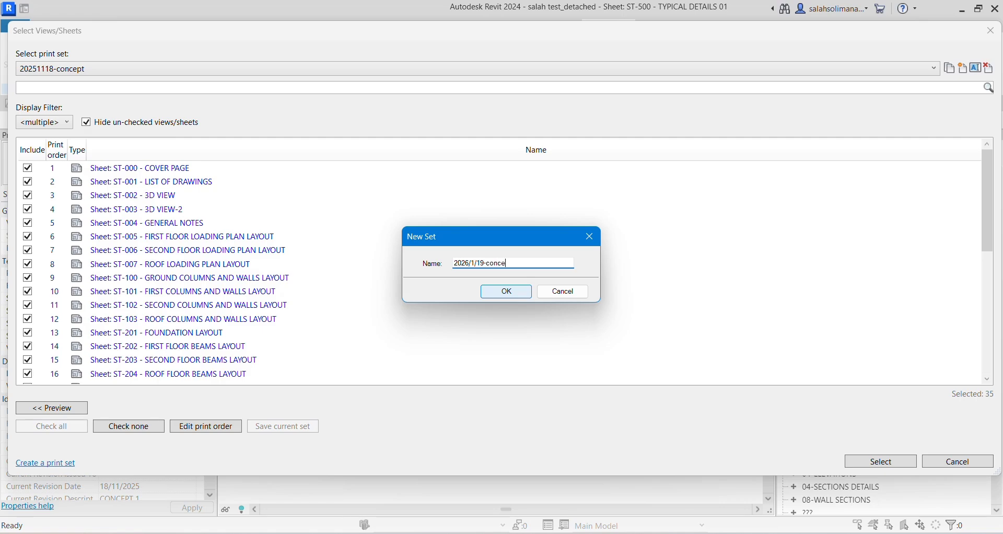
pyautogui.write('t')
pyautogui.click(505, 292)
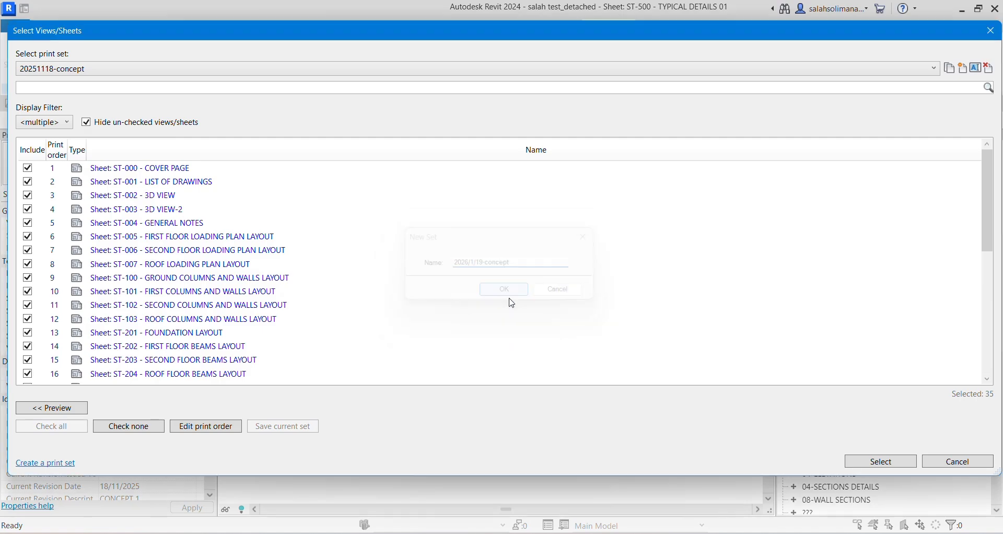
# - Restrict the print set list to sheets only, excluding 2D and 3D views, and include every sheet
pyautogui.click(67, 123)
pyautogui.click(25, 136)
pyautogui.click(25, 148)
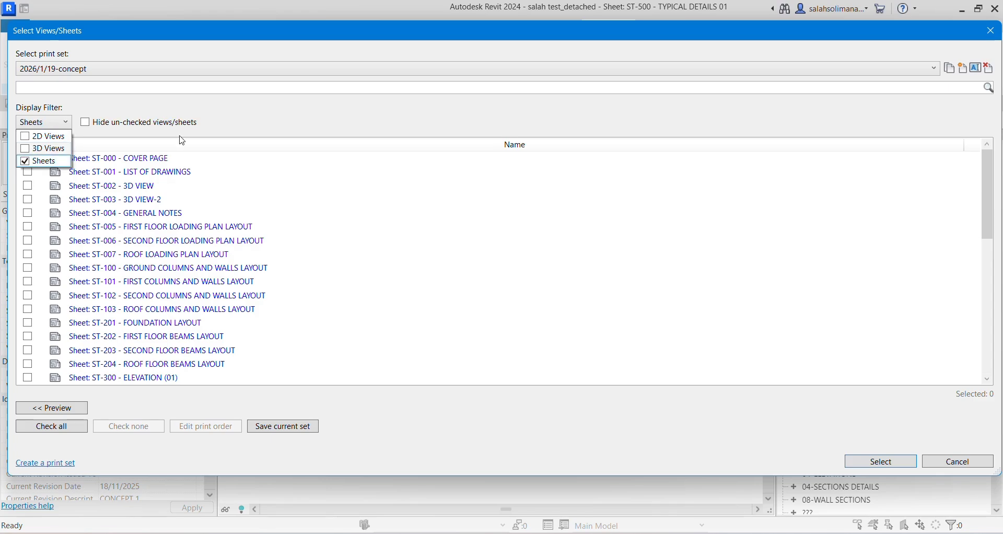
pyautogui.click(270, 119)
pyautogui.click(52, 426)
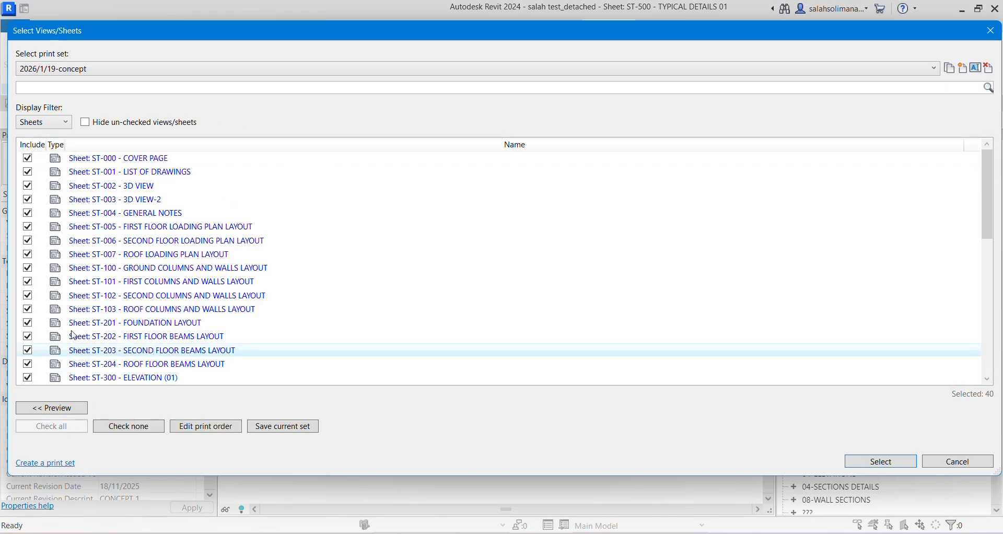
pyautogui.scroll(-8, 141, 324)
pyautogui.scroll(8, 126, 277)
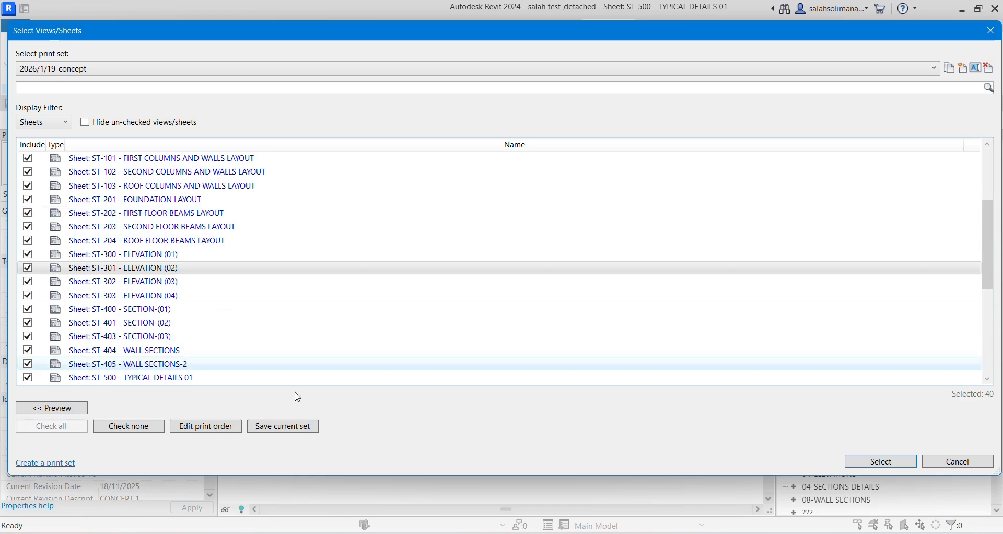
# - Save the 2026/1/19-concept print set, use it as the print range, and close the print settings without printing
pyautogui.click(296, 426)
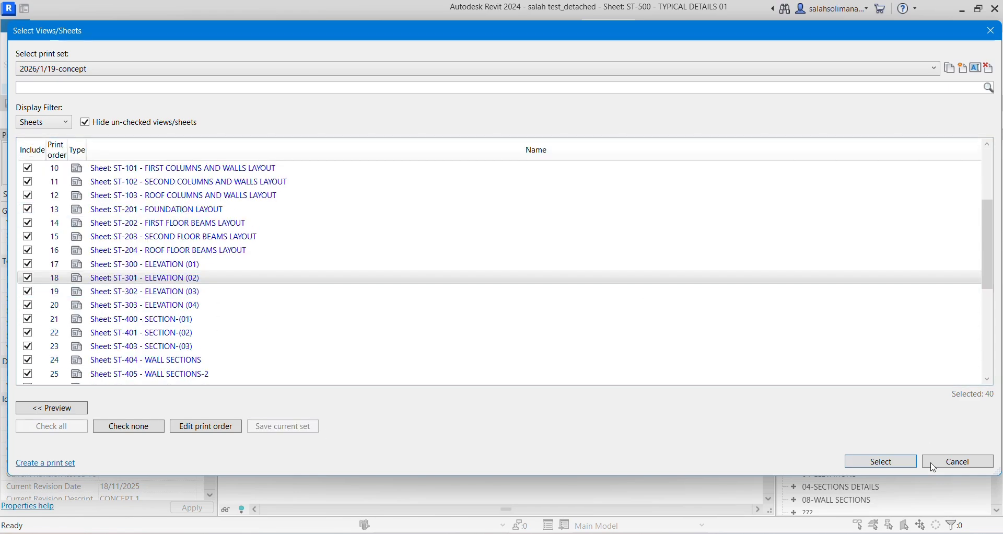
pyautogui.click(900, 466)
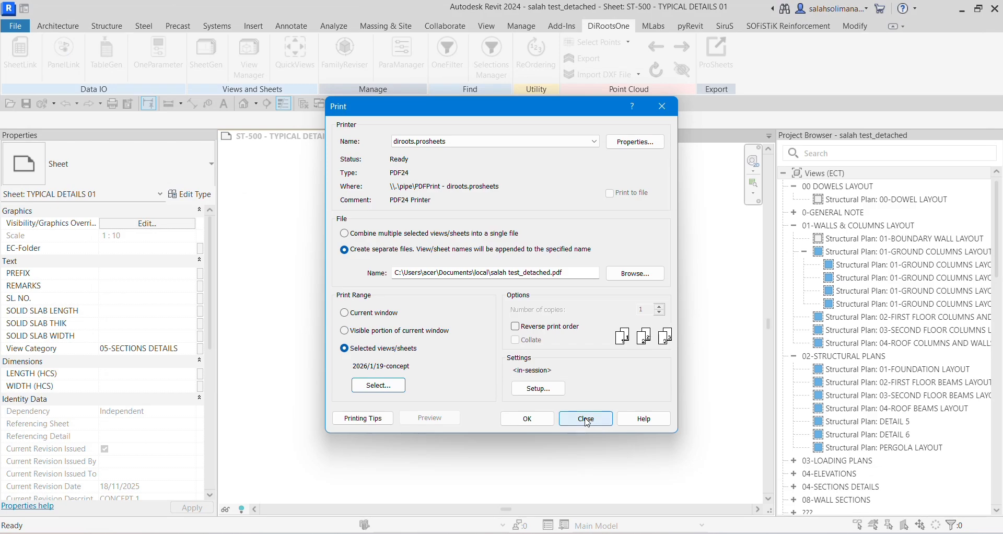
pyautogui.click(586, 419)
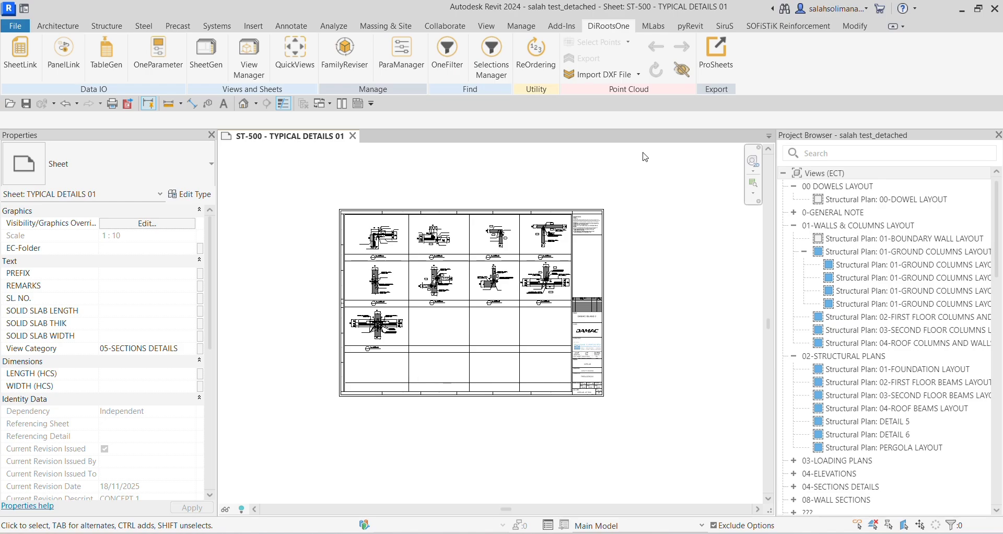
# - Add a new revision row to the project's Sheet Issues/Revisions
pyautogui.click(979, 8)
pyautogui.click(560, 79)
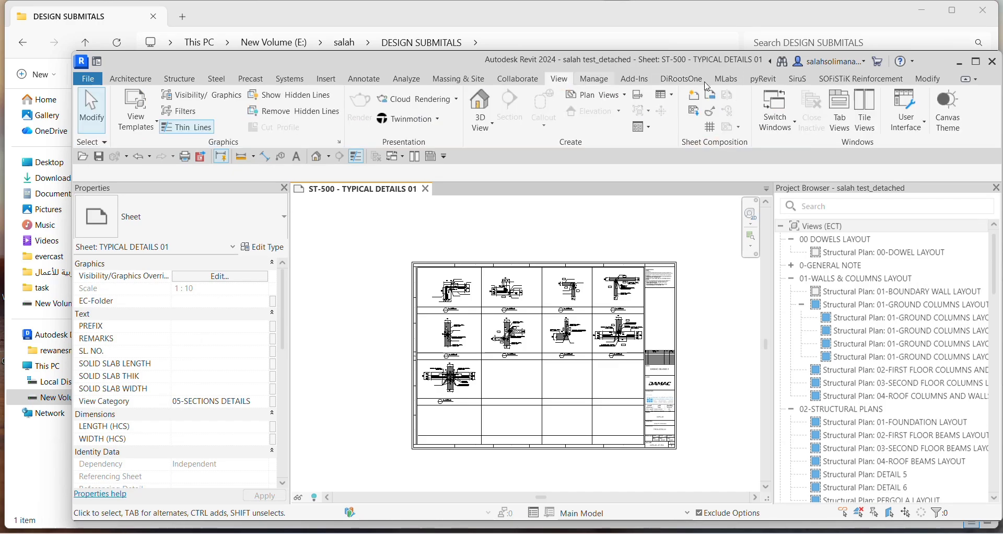
pyautogui.click(980, 64)
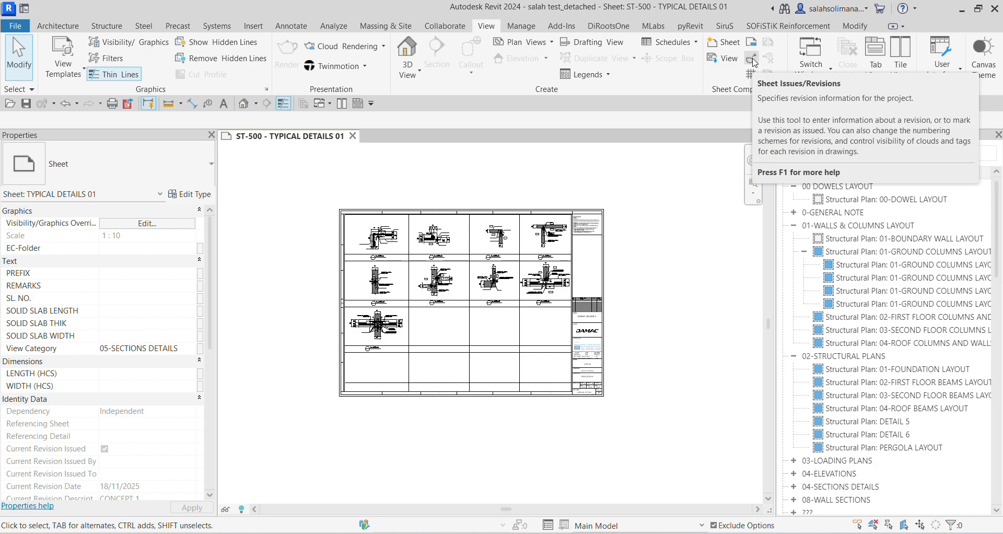
pyautogui.click(753, 58)
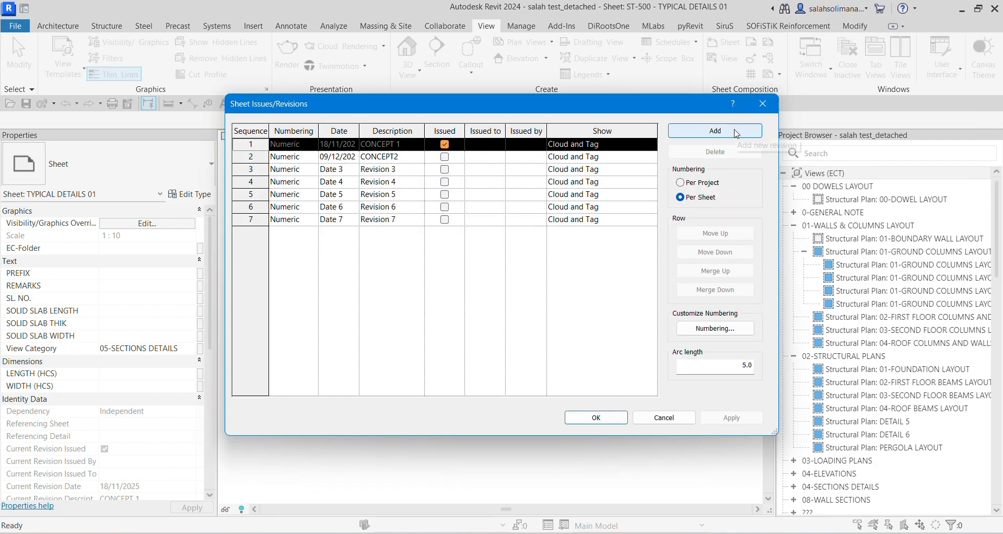
pyautogui.click(715, 130)
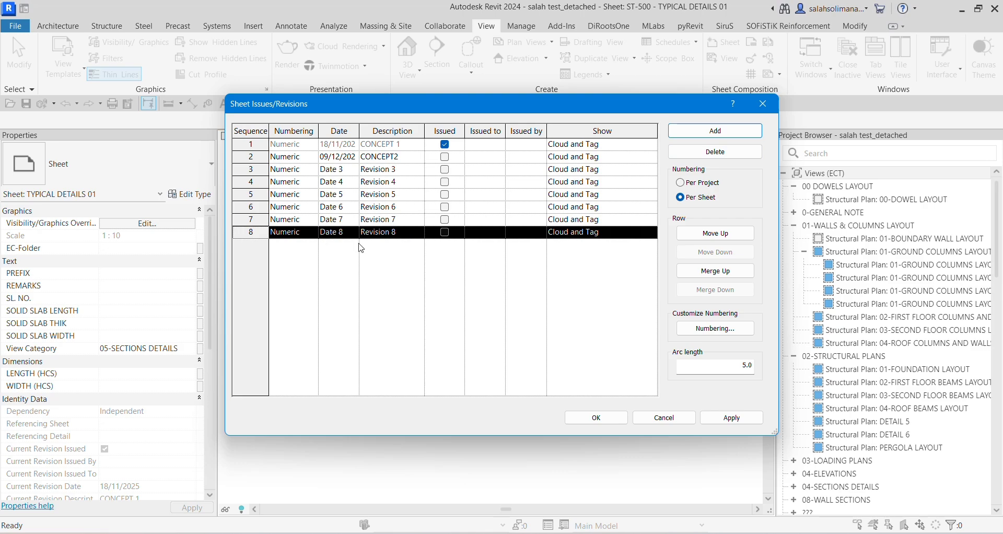
# - Set the new revision's description to "concept" and its date to 19/1/2026, and accept the revision list
pyautogui.click(407, 235)
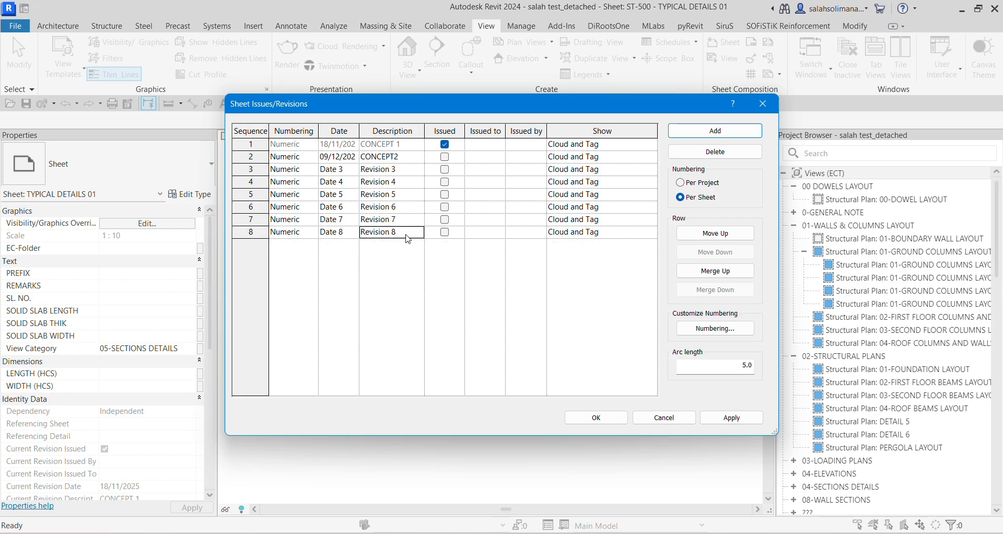
pyautogui.click(407, 235)
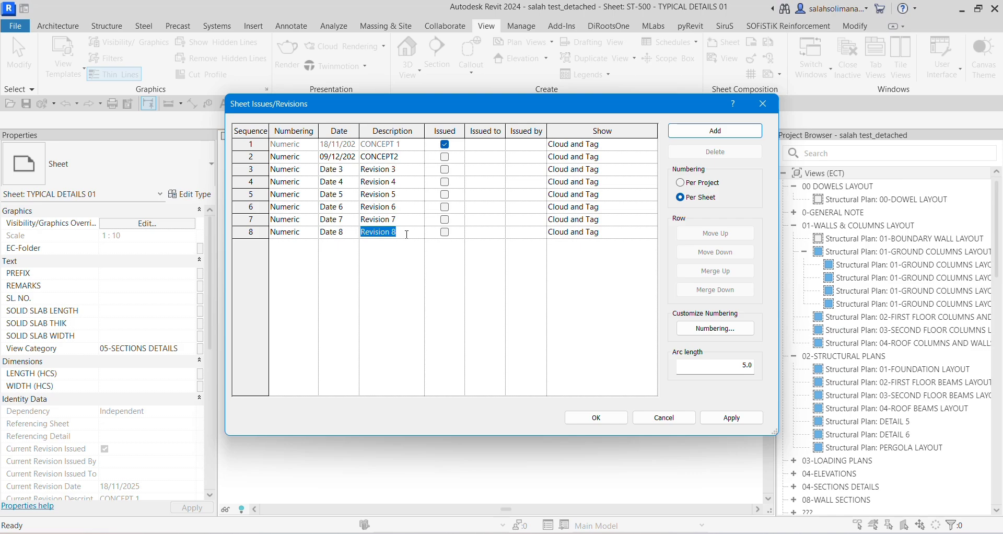
pyautogui.write('concept')
pyautogui.moveTo(351, 233); pyautogui.dragTo(308, 232)
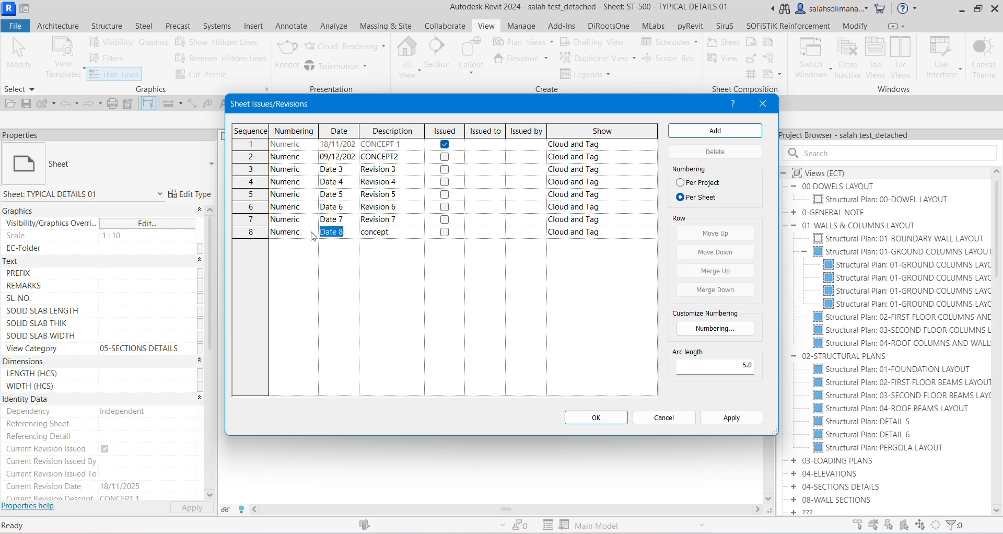
pyautogui.write('19/1/2026')
pyautogui.click(596, 418)
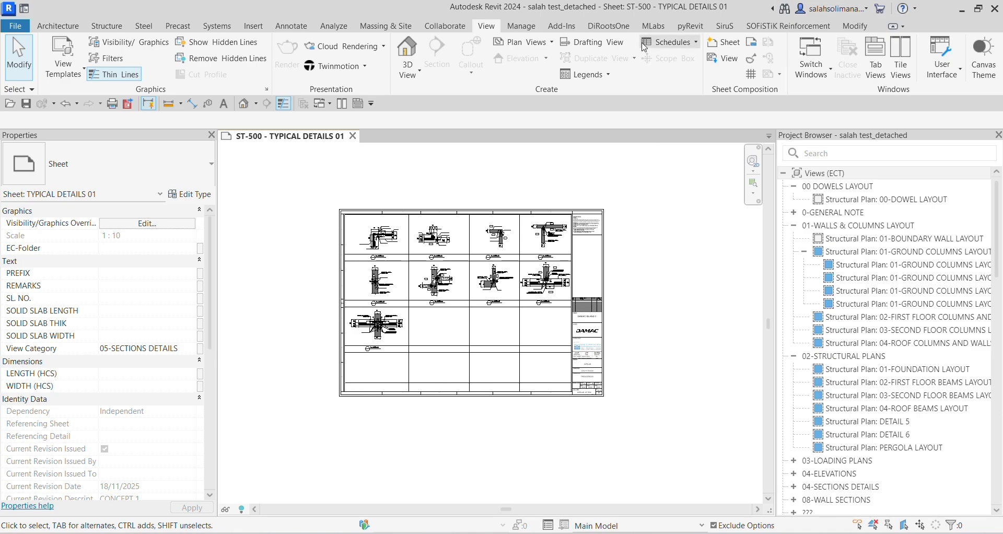
# - Start pyRevit's Set Revision On Sheets and choose the revision 8-concept-19/1/2026
pyautogui.click(690, 26)
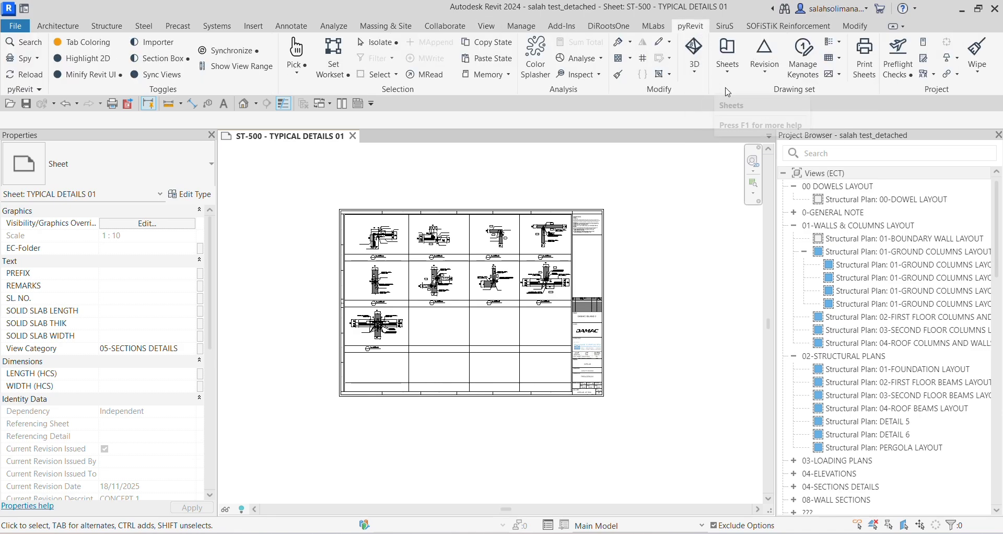
pyautogui.click(770, 77)
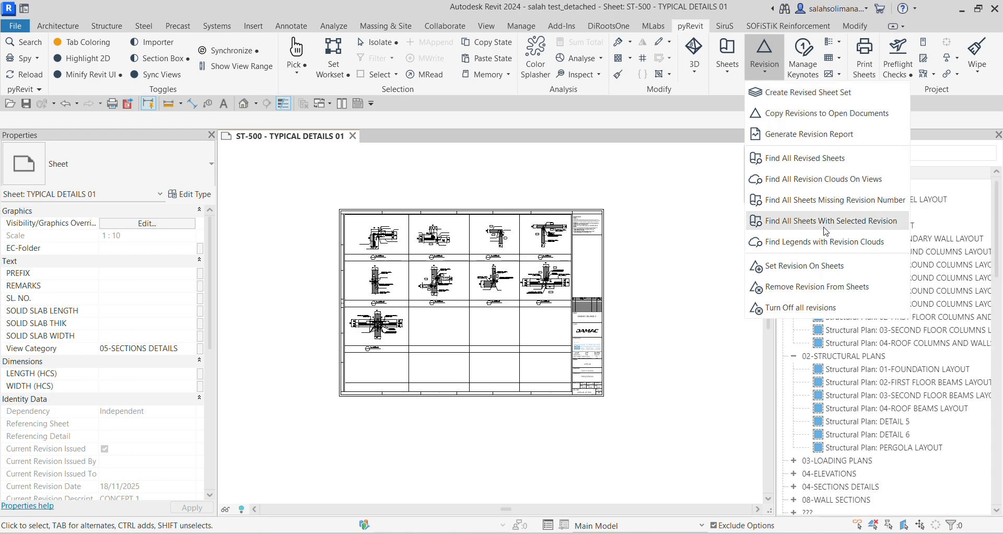
pyautogui.click(818, 266)
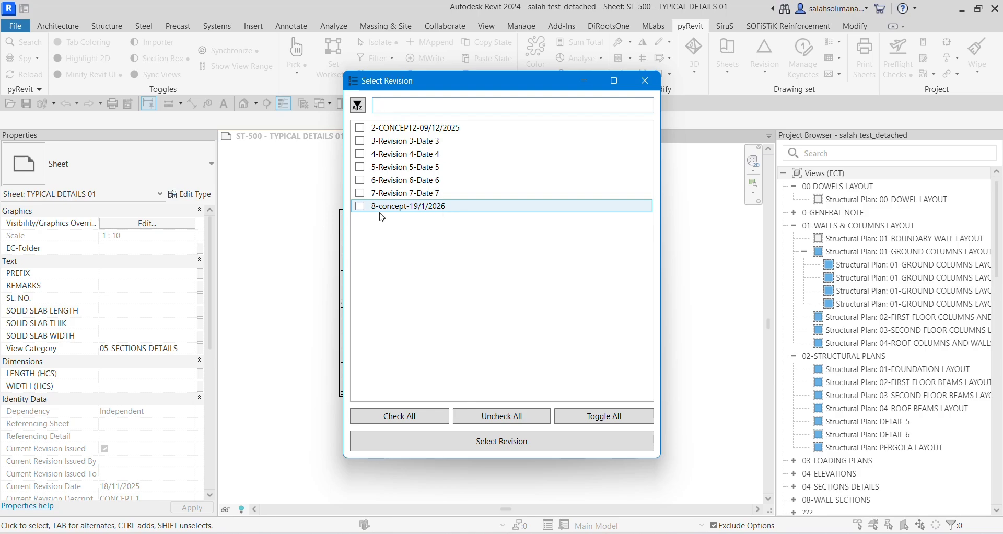
pyautogui.click(360, 206)
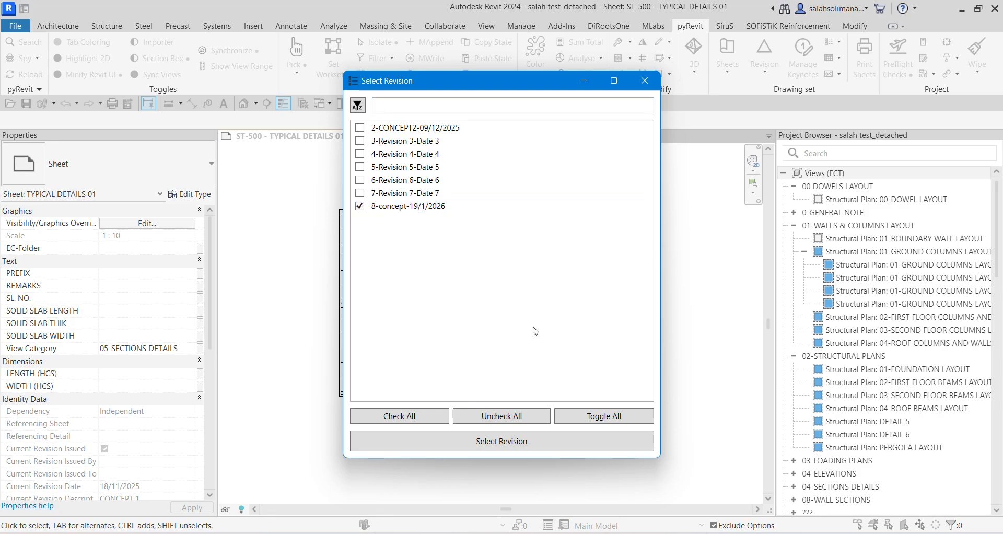
pyautogui.click(533, 451)
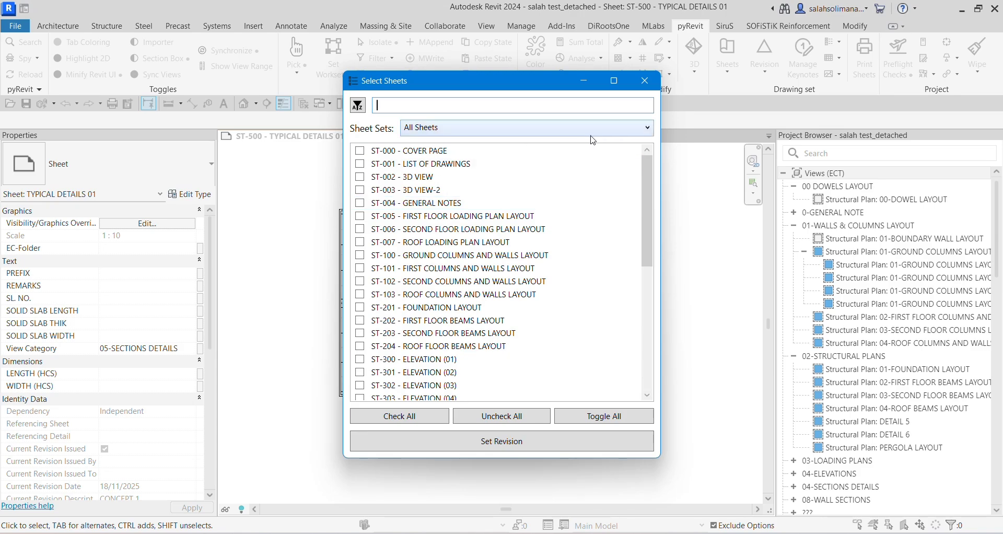
# - Apply the chosen revision to all sheets in the 2026/1/19-concept sheet set and close the report
pyautogui.click(649, 128)
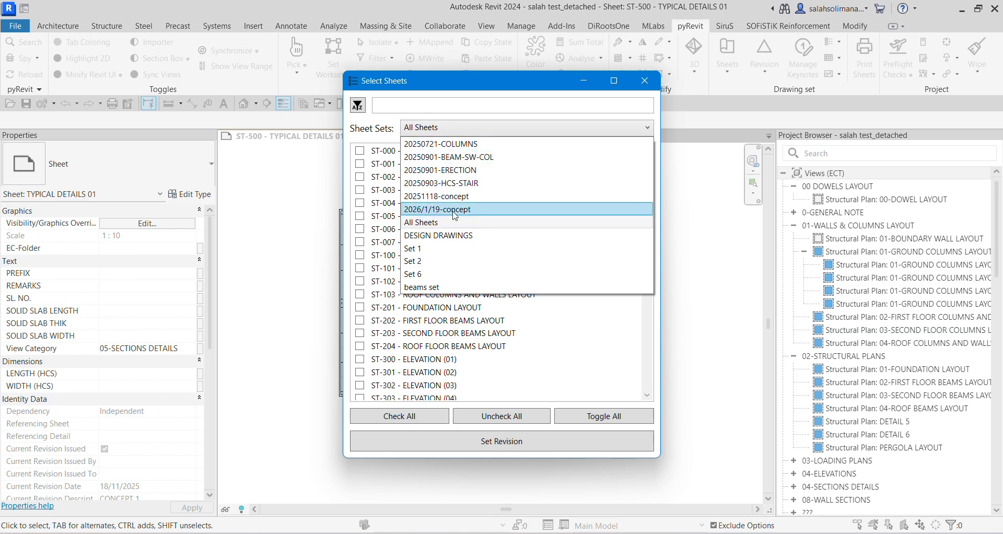
pyautogui.click(429, 210)
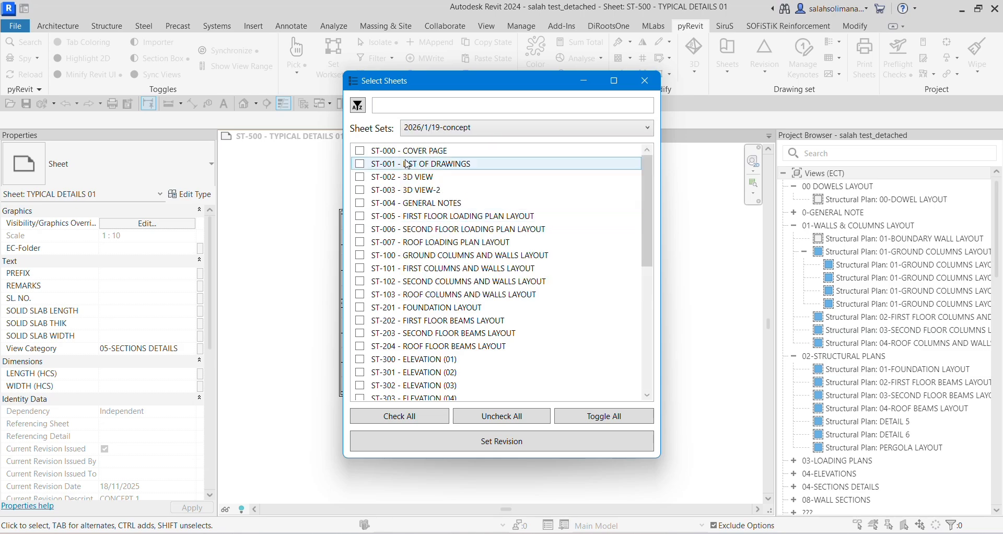
pyautogui.click(399, 416)
pyautogui.scroll(-10, 428, 375)
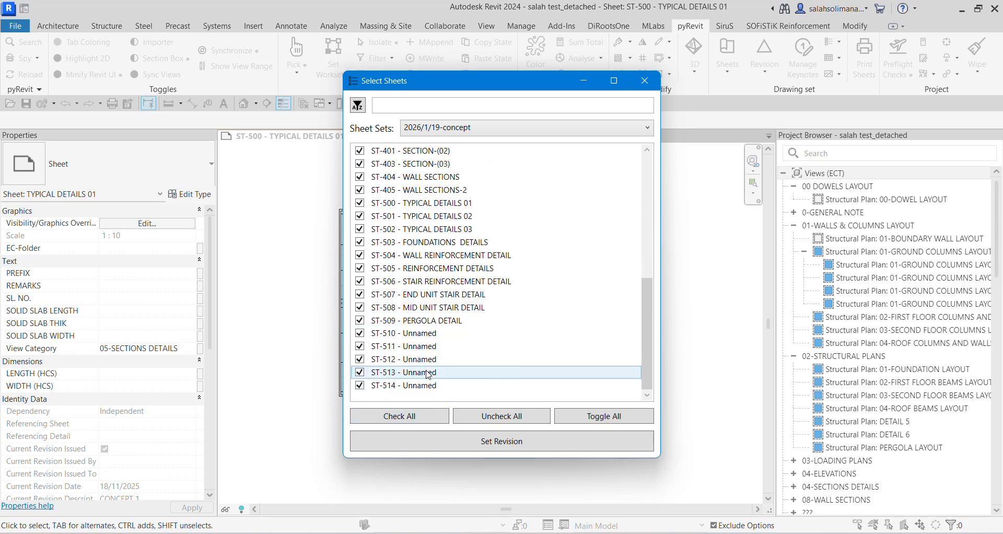
pyautogui.scroll(10, 429, 375)
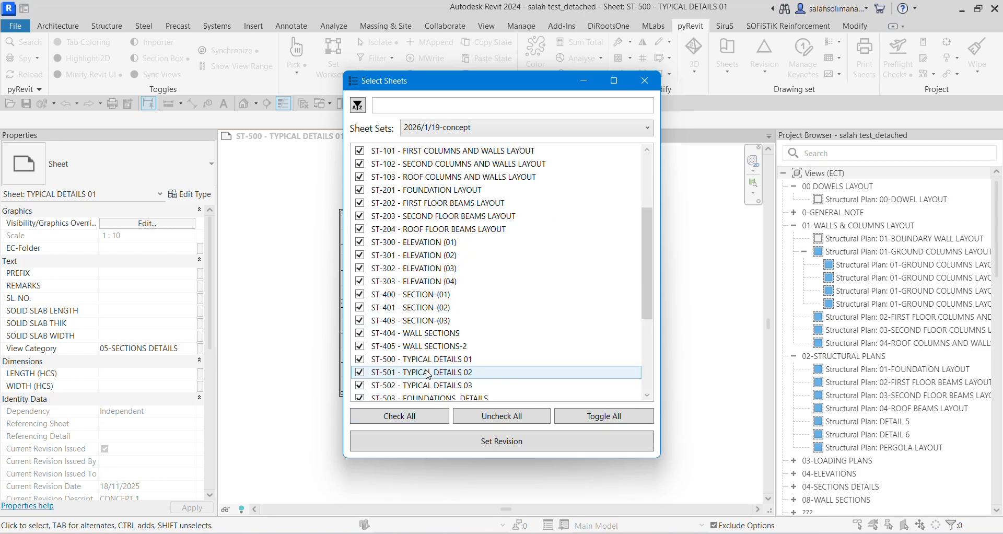
pyautogui.click(536, 442)
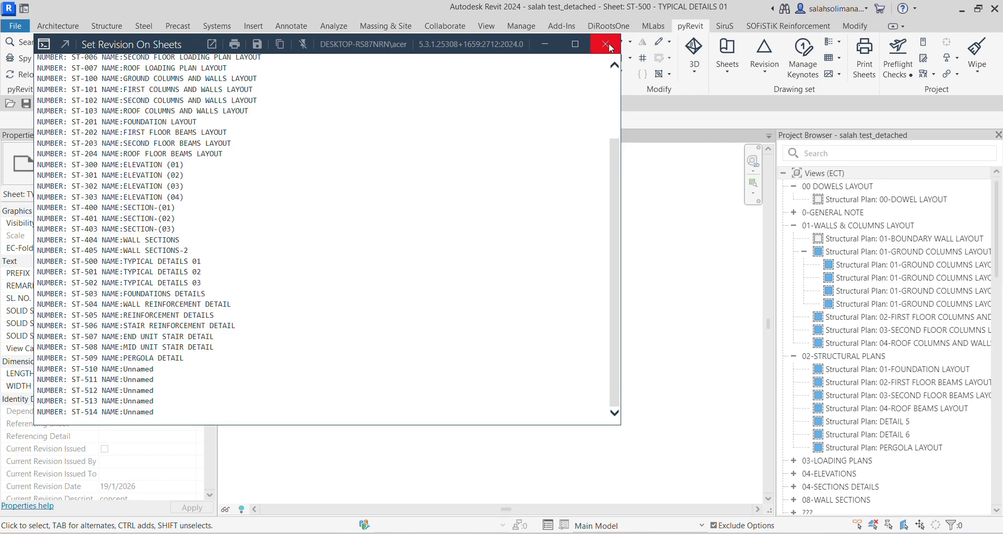
pyautogui.click(606, 44)
# - Examine the revision table in the title block of sheet ST-500 and look over the sheet's details
pyautogui.scroll(6, 619, 281)
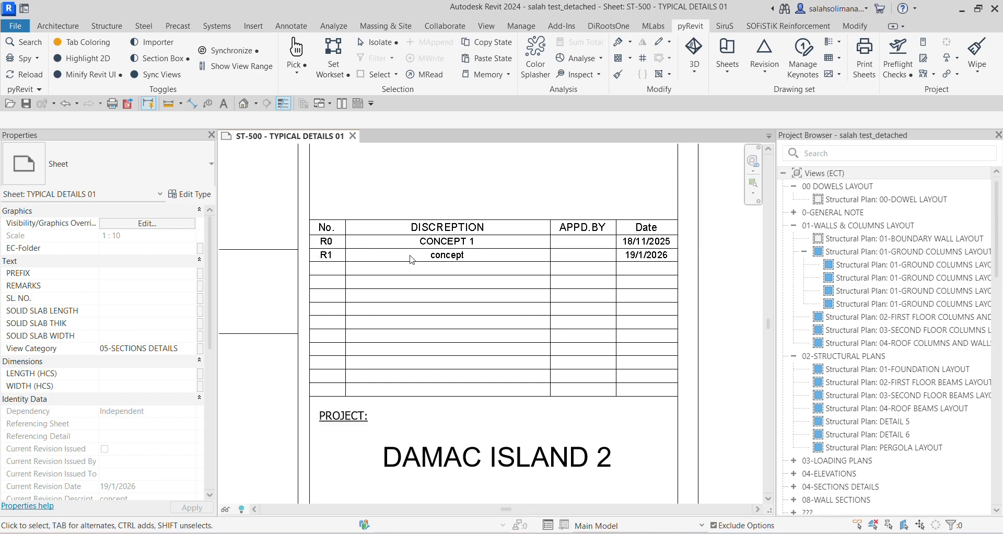
pyautogui.scroll(-7, 665, 271)
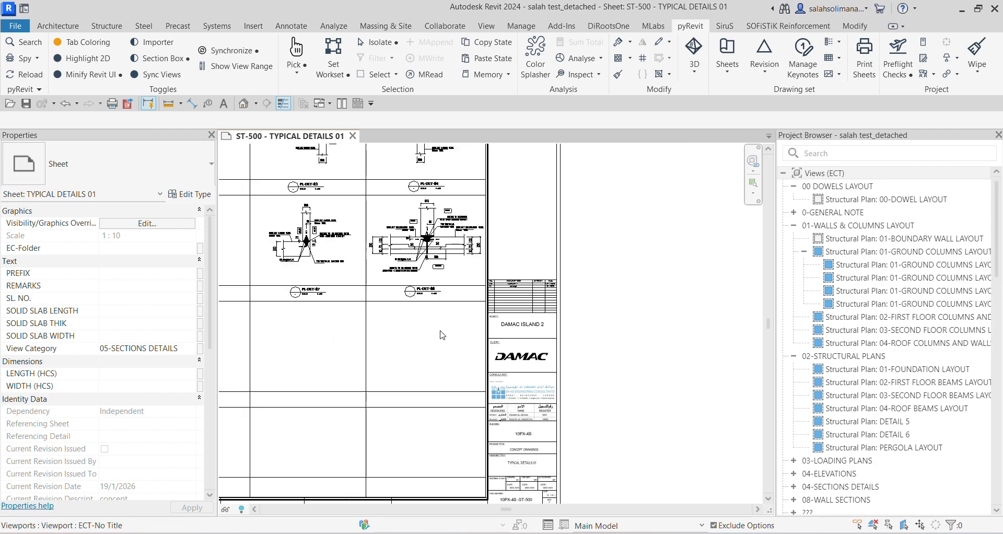
pyautogui.moveTo(620, 344); pyautogui.dragTo(752, 339, button='middle')
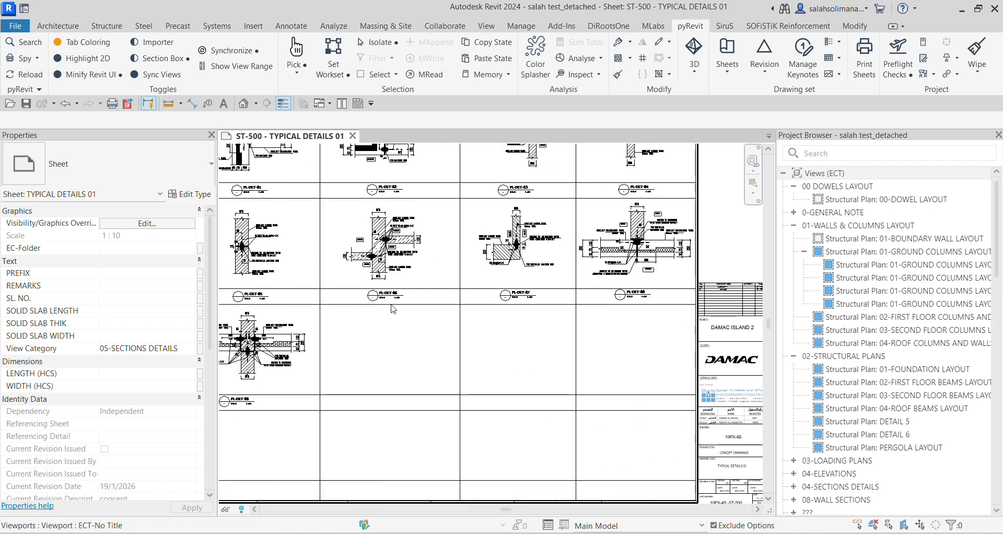
pyautogui.scroll(-1, 410, 302)
pyautogui.moveTo(410, 302); pyautogui.dragTo(437, 359, button='middle')
pyautogui.scroll(-1, 437, 359)
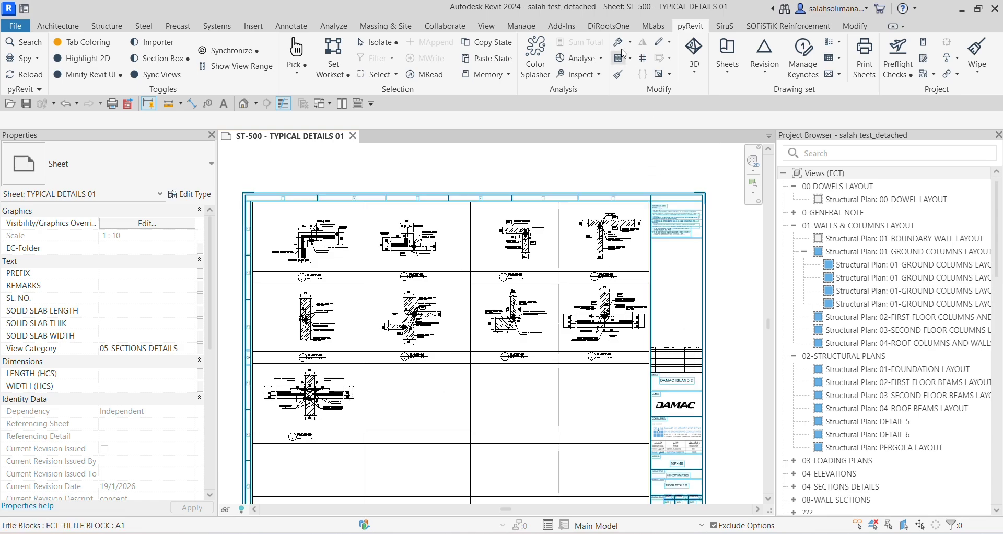
# - Open ProSheets and select all sheets in the 2026/1/19-concept view/sheet set for export
pyautogui.click(609, 26)
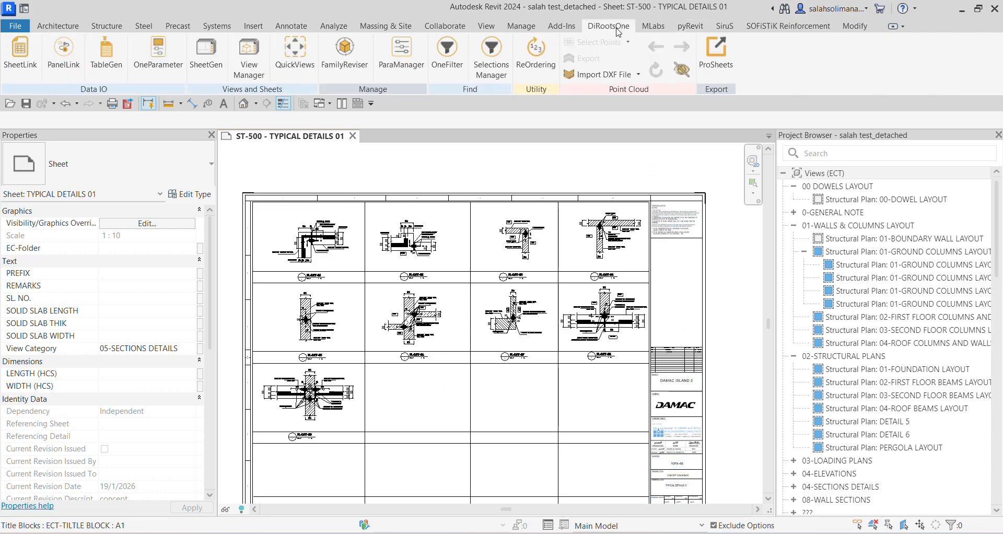
pyautogui.click(720, 73)
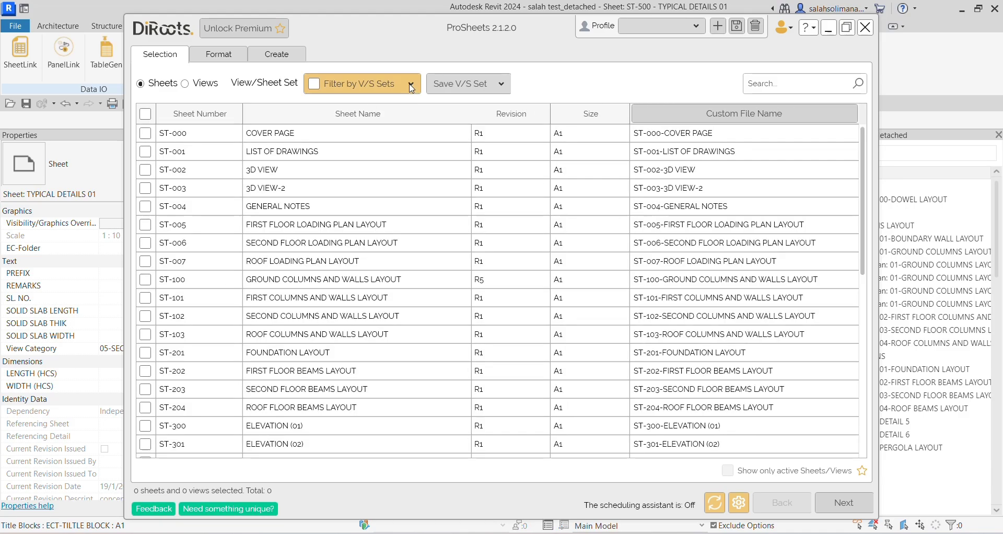
pyautogui.click(411, 85)
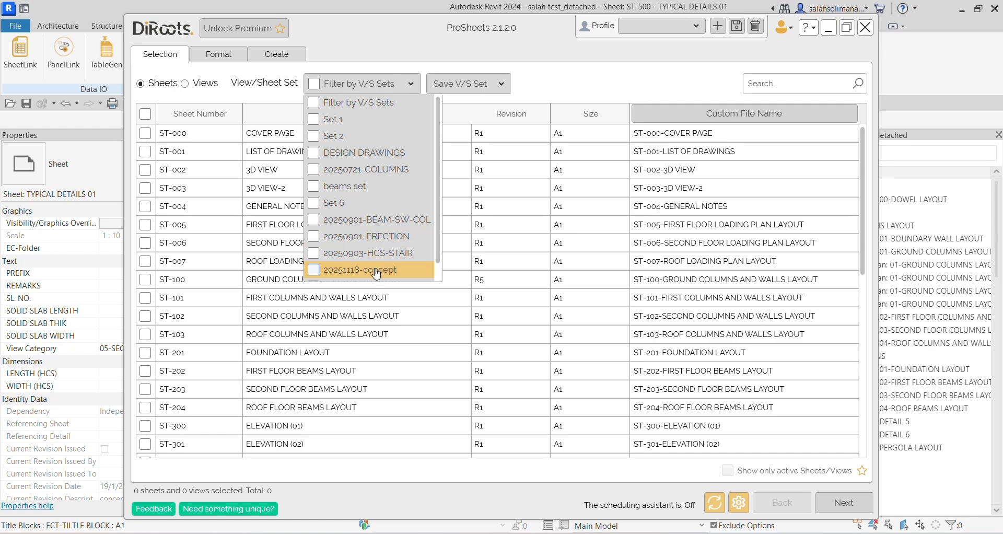
pyautogui.scroll(-1, 376, 274)
pyautogui.click(314, 270)
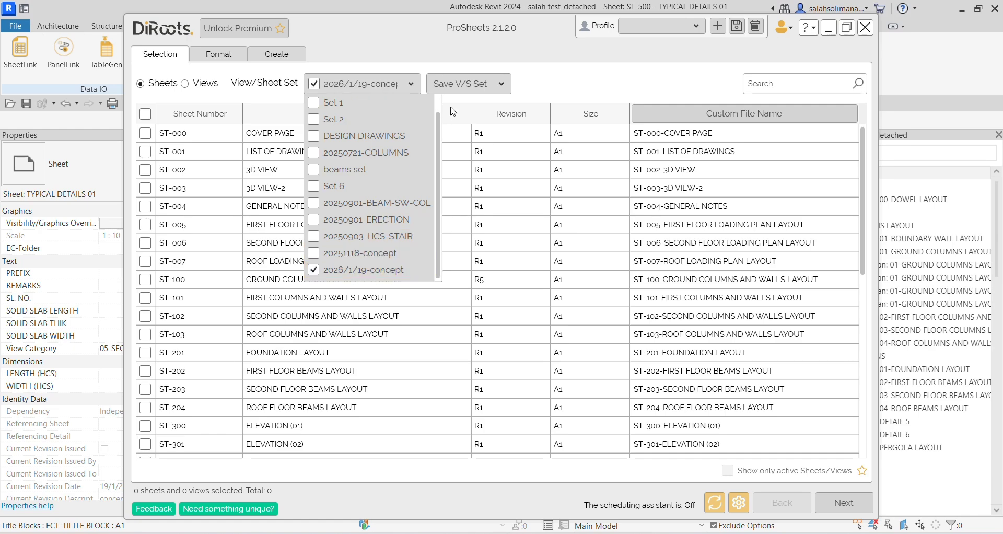
pyautogui.click(579, 80)
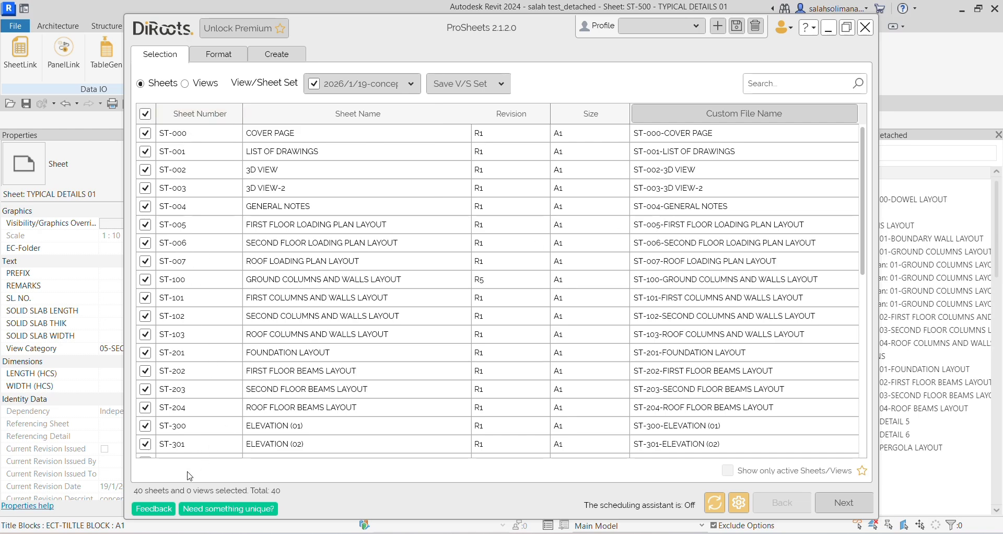
# - Open the custom file name settings and remove the Sheet Number and Sheet Name parameters
pyautogui.click(735, 121)
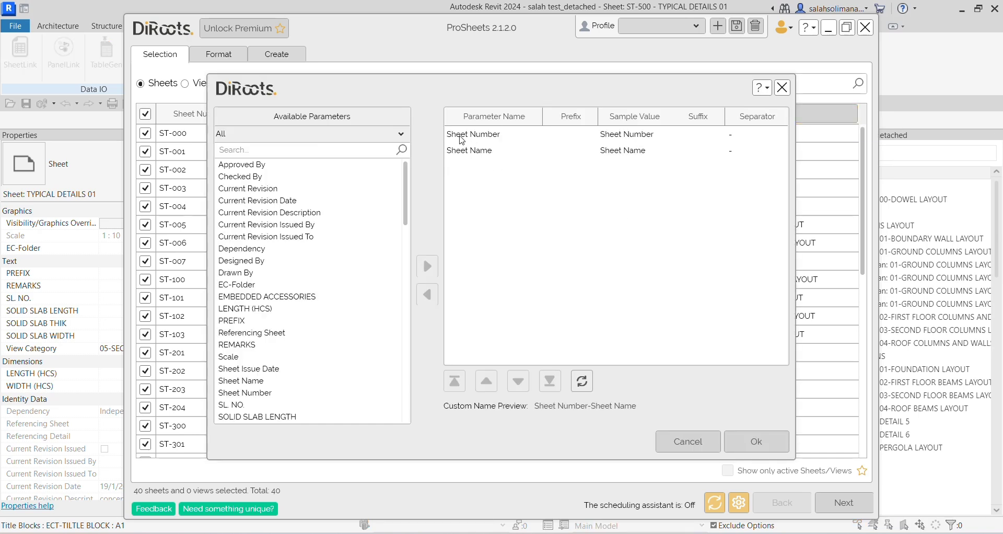
pyautogui.click(499, 137)
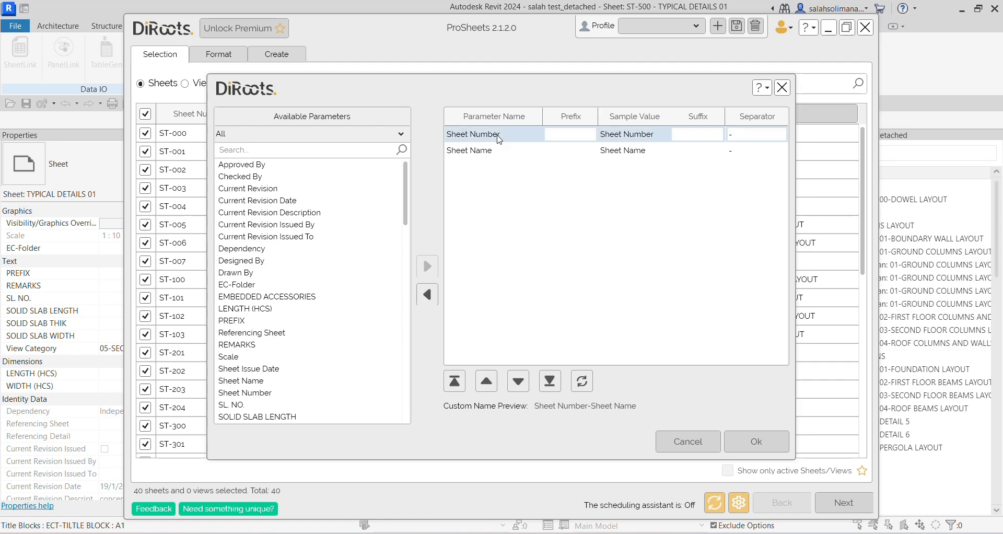
pyautogui.keyDown('shift'); pyautogui.click(491, 152); pyautogui.keyUp('shift')
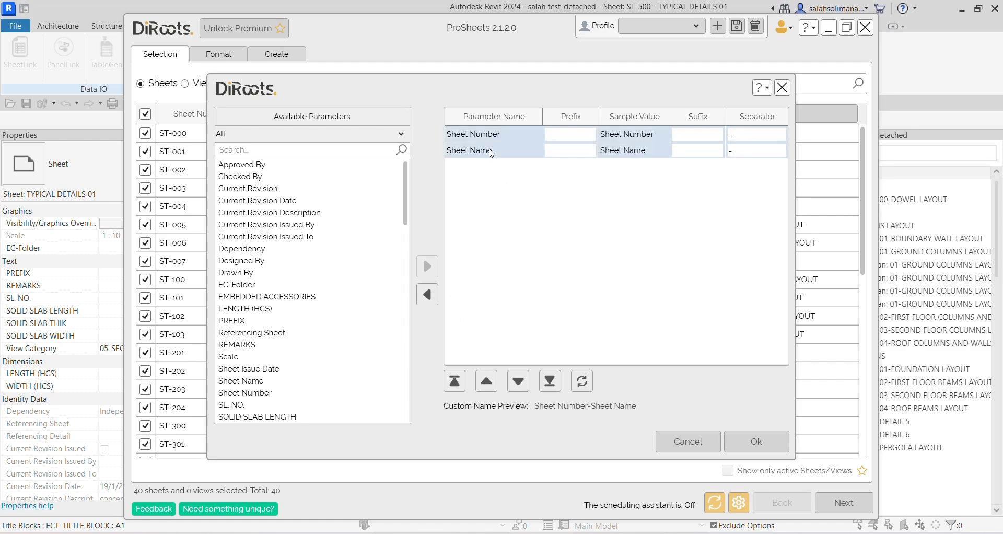
pyautogui.click(428, 294)
# - Build the custom file name from Sheet Number followed by Sheet Name, and accept it
pyautogui.scroll(-3, 277, 375)
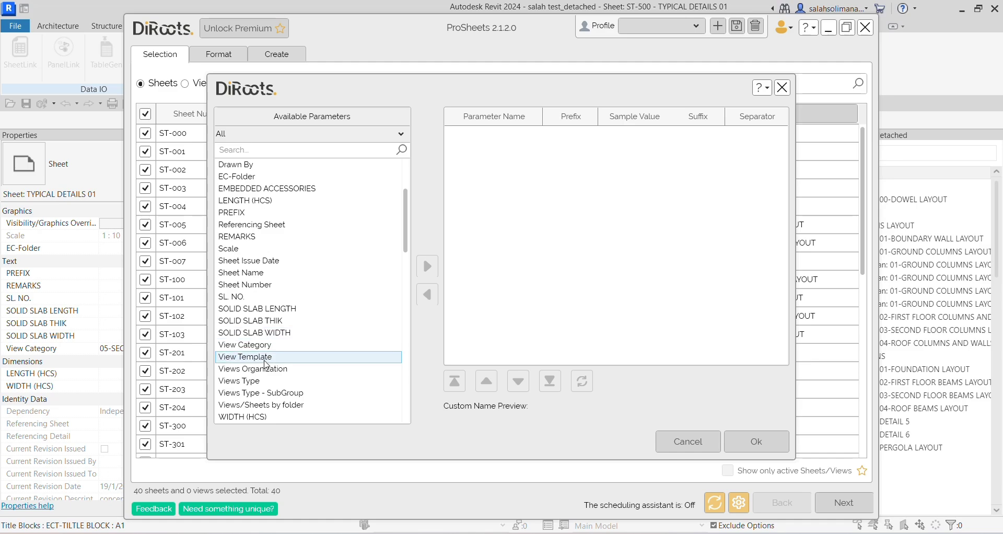
pyautogui.click(272, 285)
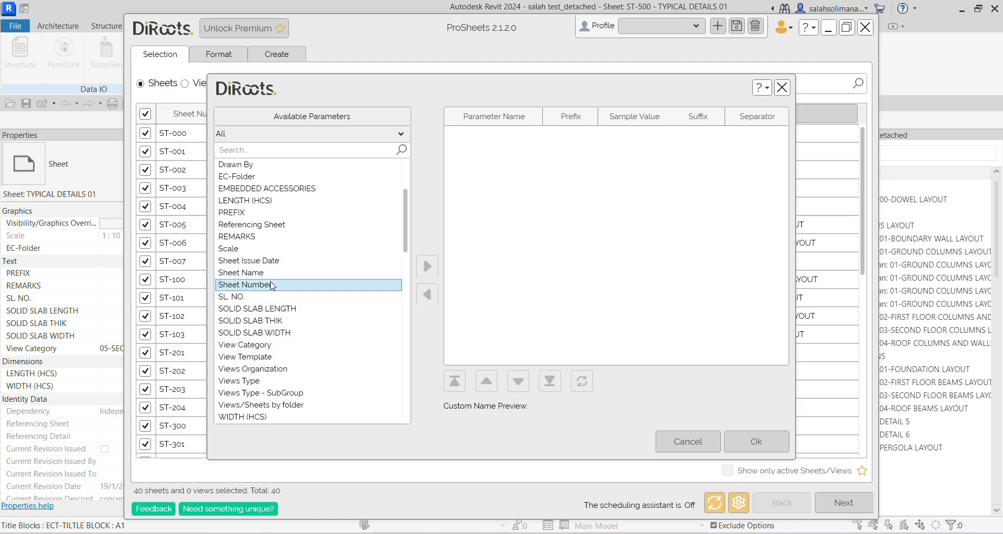
pyautogui.click(427, 266)
pyautogui.click(267, 273)
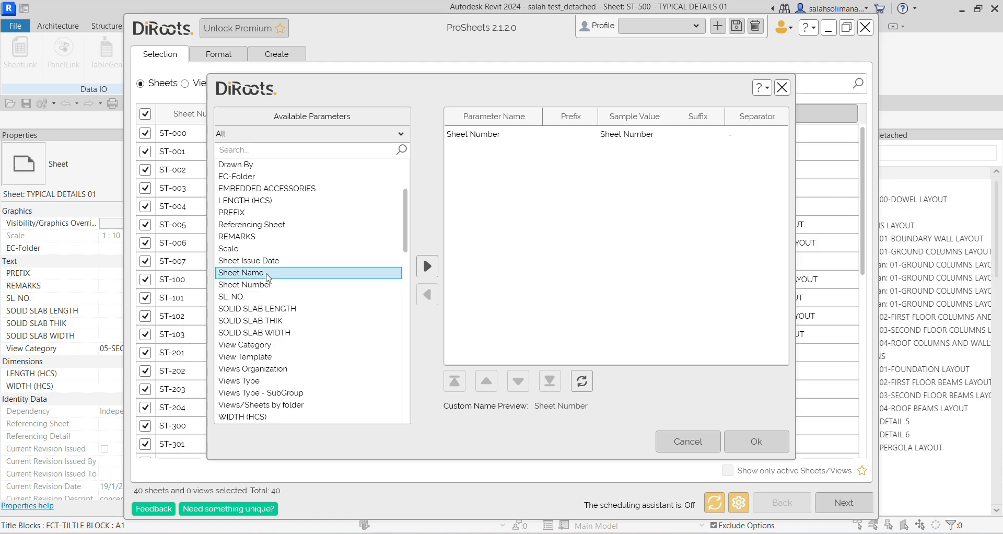
pyautogui.click(431, 275)
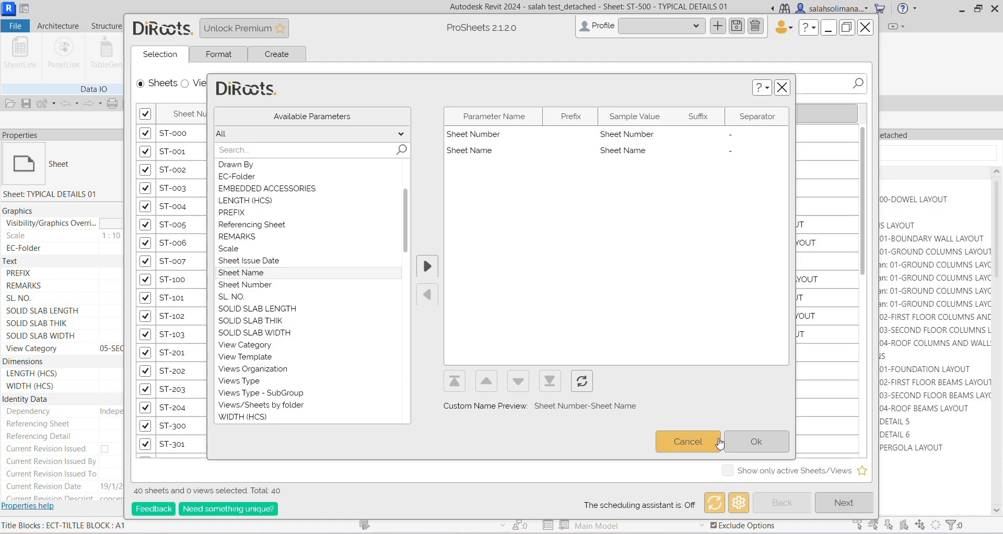
pyautogui.click(757, 441)
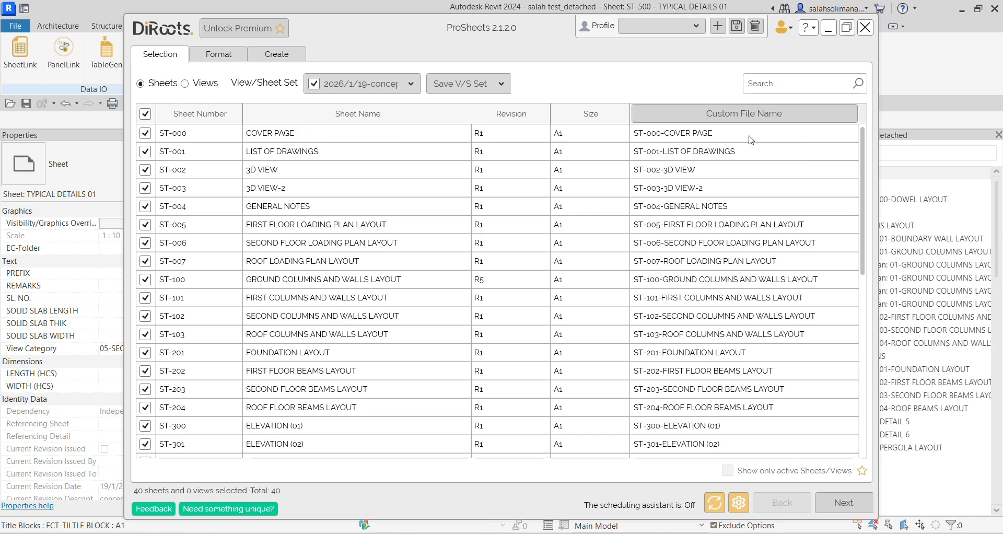
# - Set the PDF paper placement to offset from corner with No Margin, and enable DWG as an additional export format
pyautogui.scroll(-8, 590, 331)
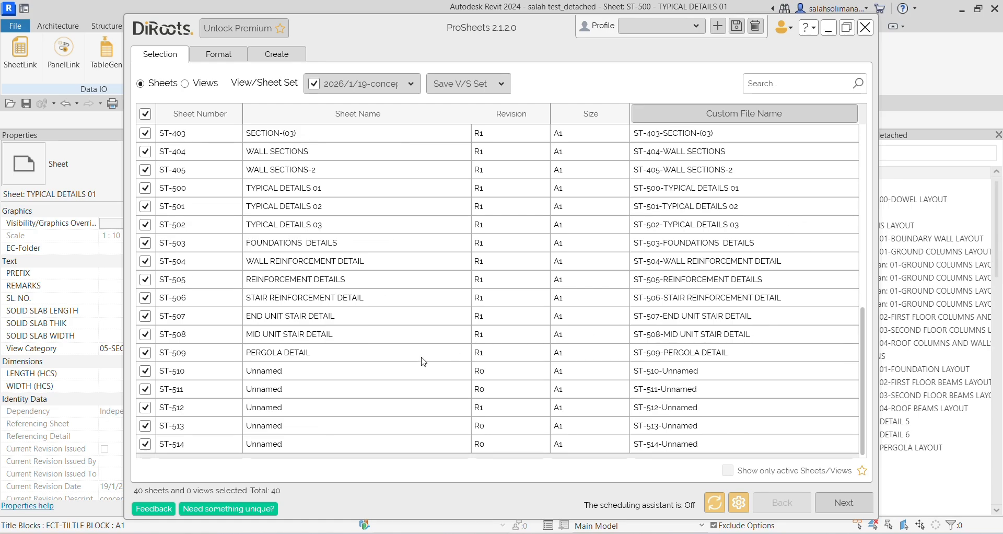
pyautogui.scroll(7, 224, 151)
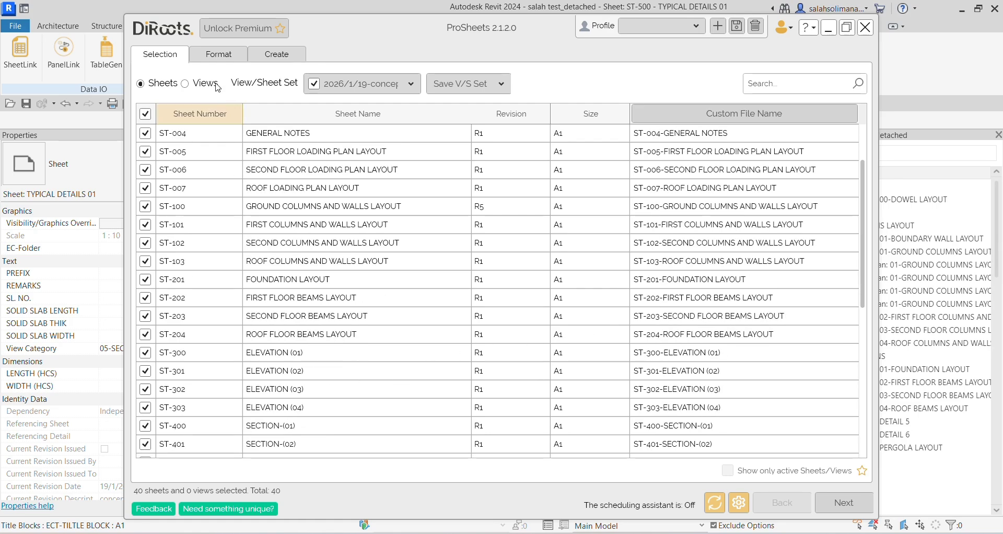
pyautogui.click(218, 54)
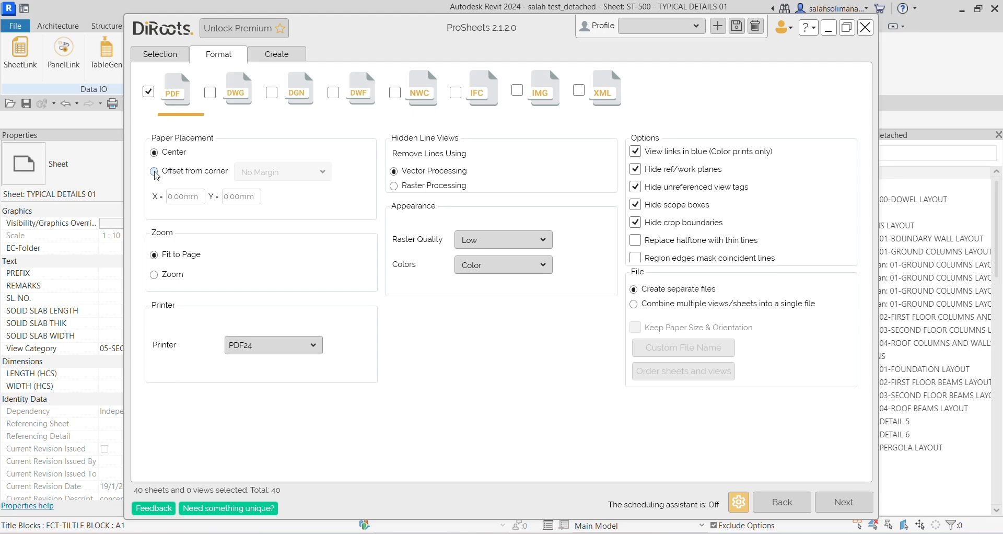
pyautogui.click(155, 172)
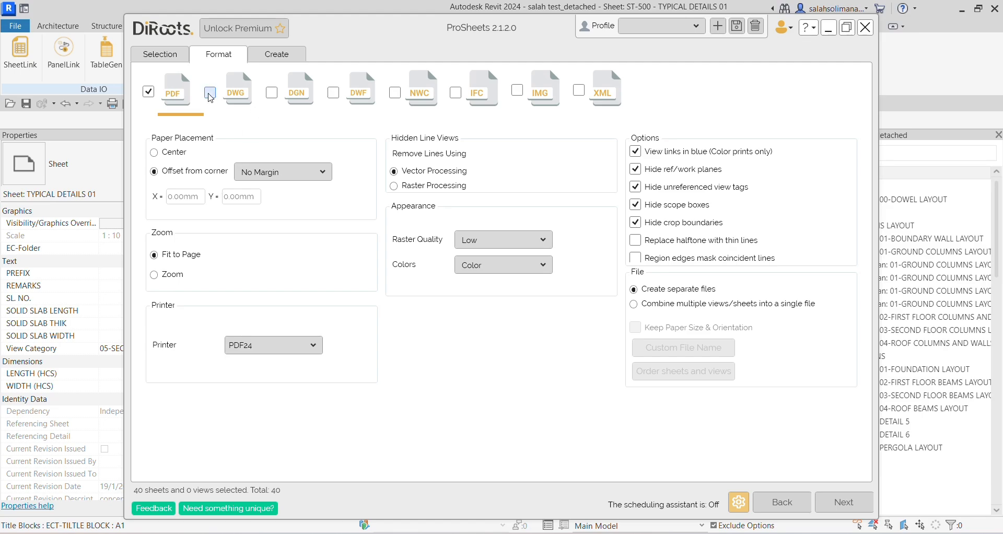
pyautogui.click(210, 93)
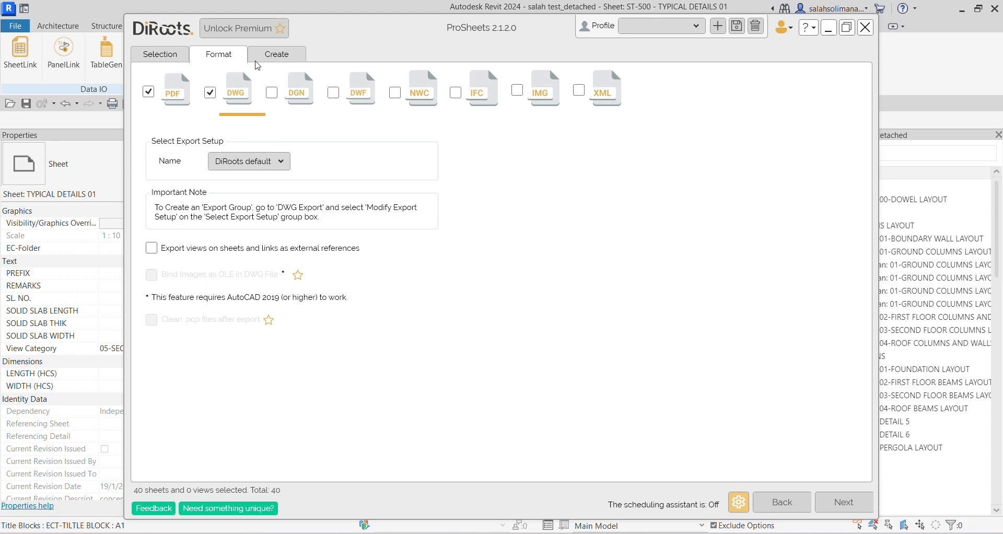
# - Review the list of PDF and DWG exports and set the files to be saved and split by file format
pyautogui.click(288, 57)
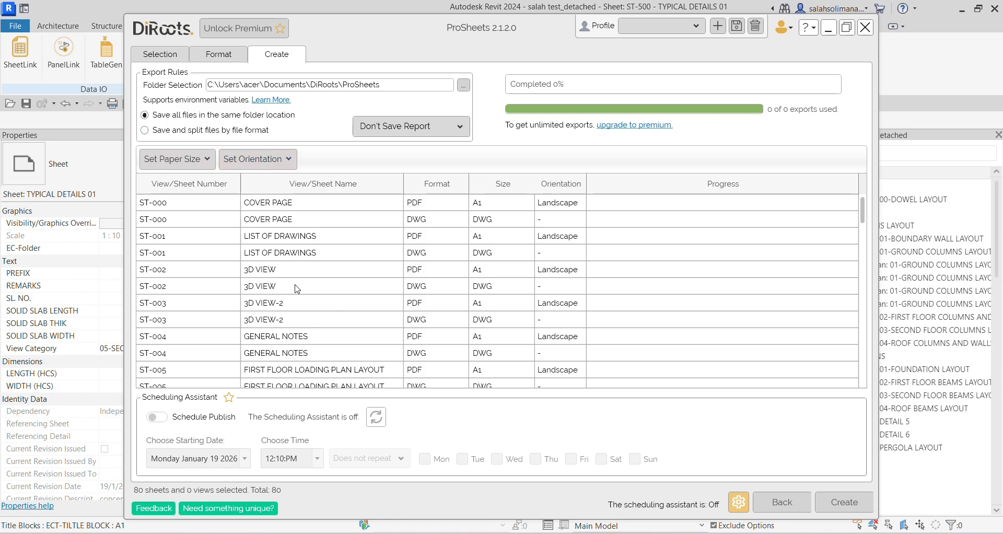
pyautogui.scroll(-5, 297, 289)
pyautogui.scroll(5, 232, 233)
pyautogui.click(146, 134)
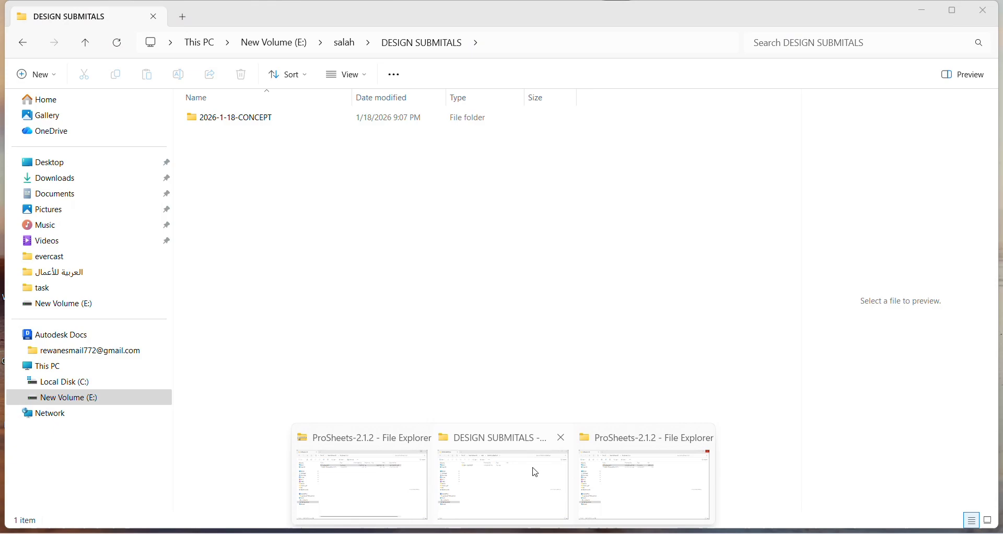
# - Switch to the DESIGN SUBMITALS folder in File Explorer and copy its path
pyautogui.click(533, 472)
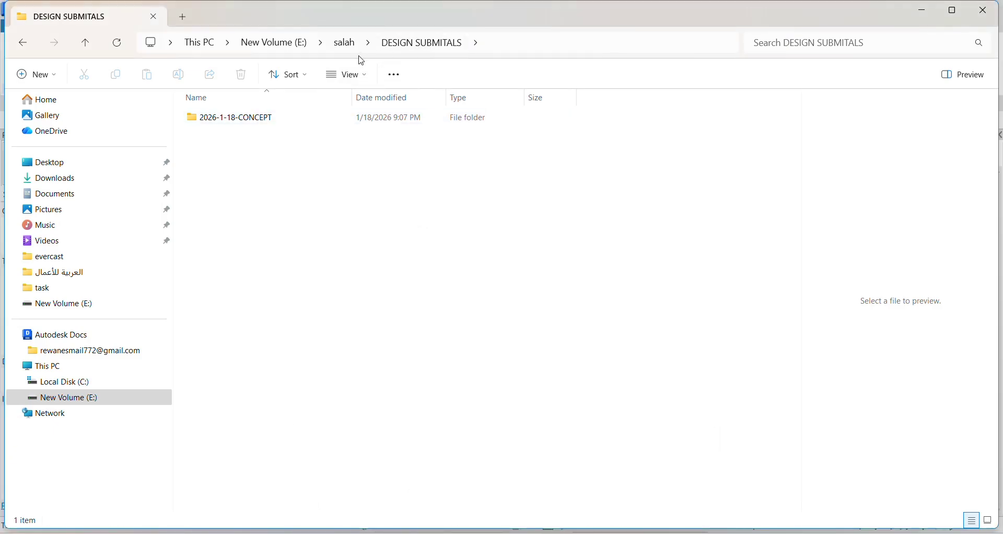
pyautogui.click(491, 48)
pyautogui.hotkey('ctrl', 'c')
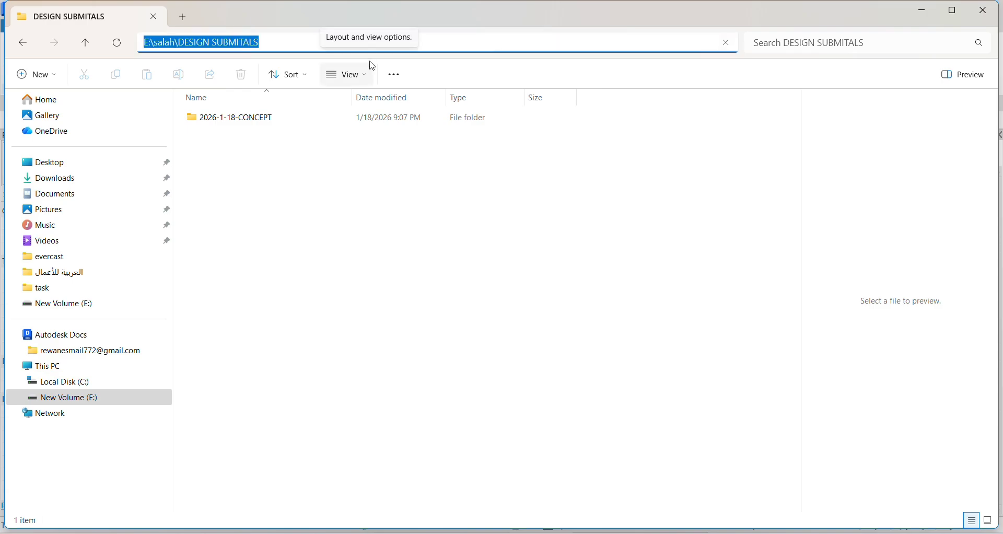
# - Return to ProSheets, replace the export folder with the copied DESIGN SUBMITALS path, and start creating the files
pyautogui.moveTo(532, 531)
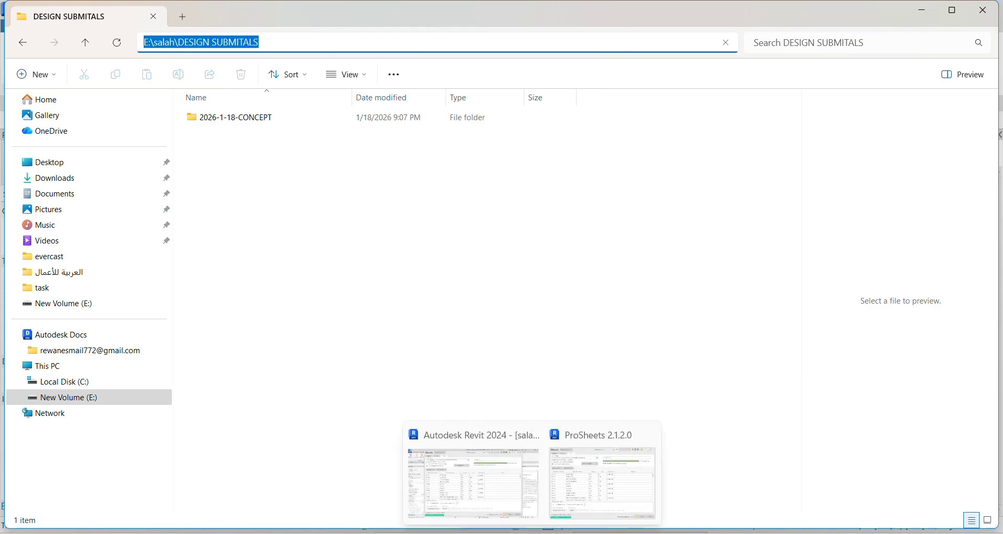
pyautogui.click(497, 491)
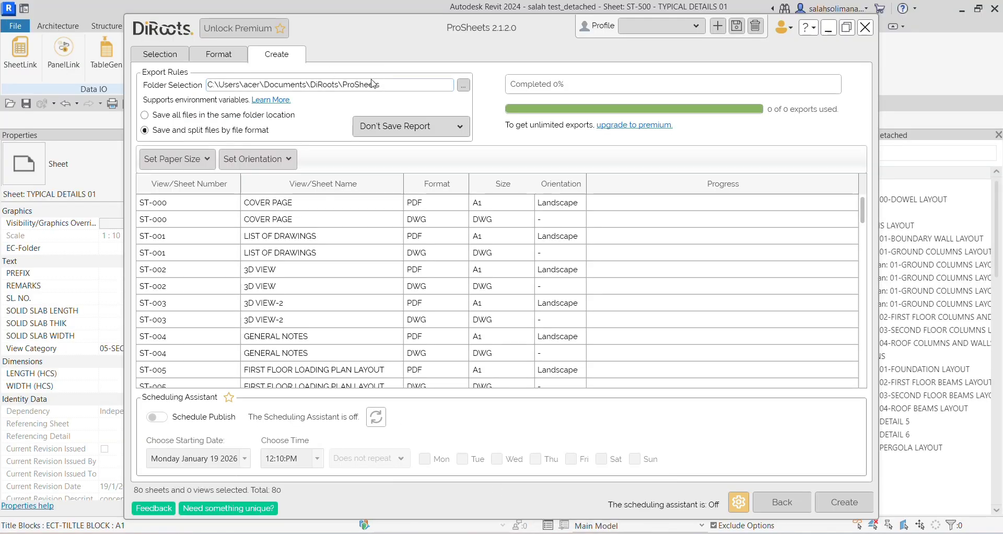
pyautogui.moveTo(393, 86); pyautogui.dragTo(233, 82)
pyautogui.click(233, 84)
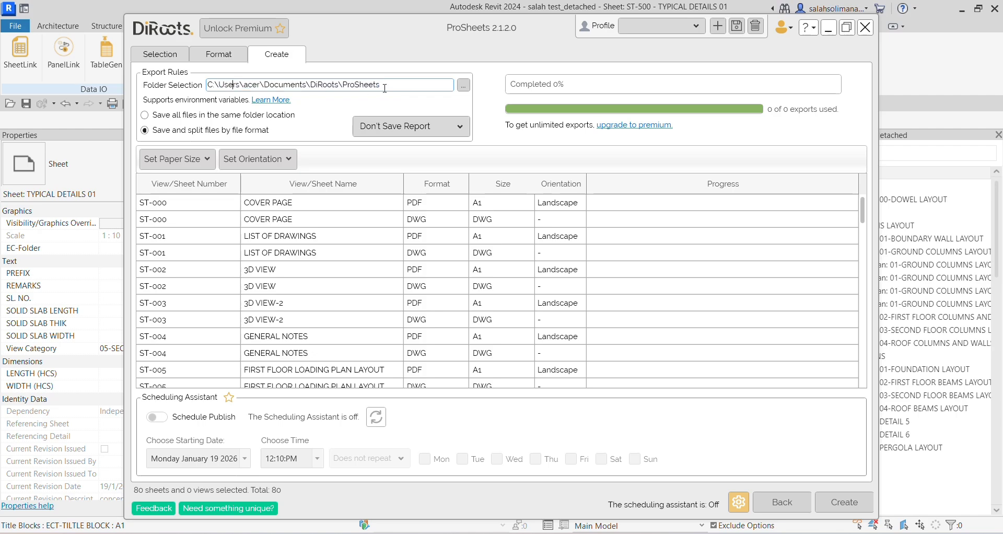
pyautogui.moveTo(390, 84); pyautogui.dragTo(200, 81)
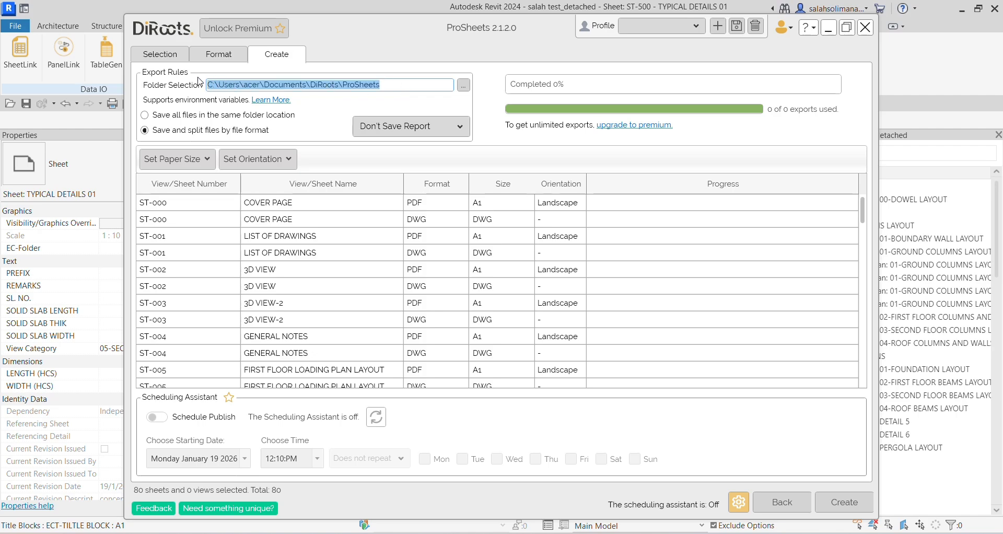
pyautogui.hotkey('ctrl', 'v')
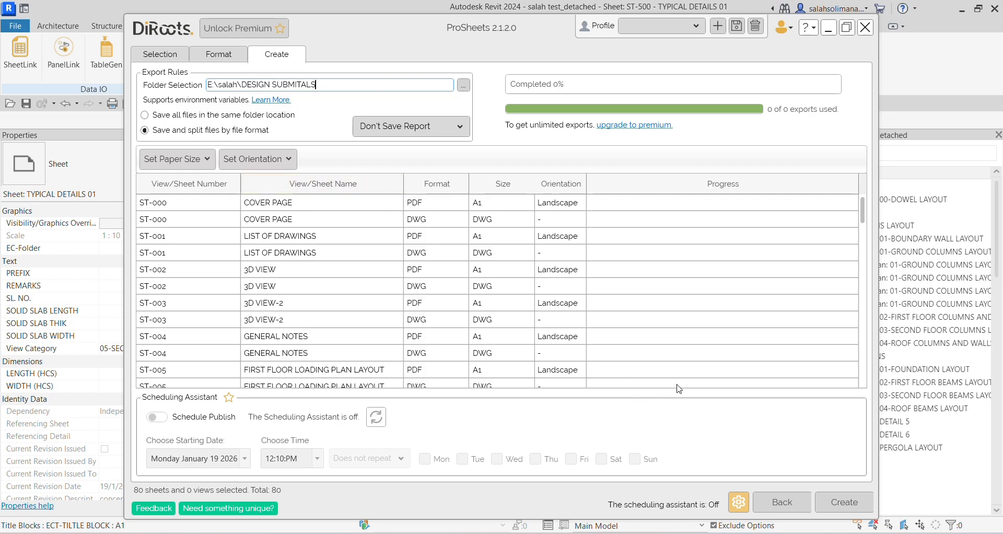
pyautogui.click(846, 502)
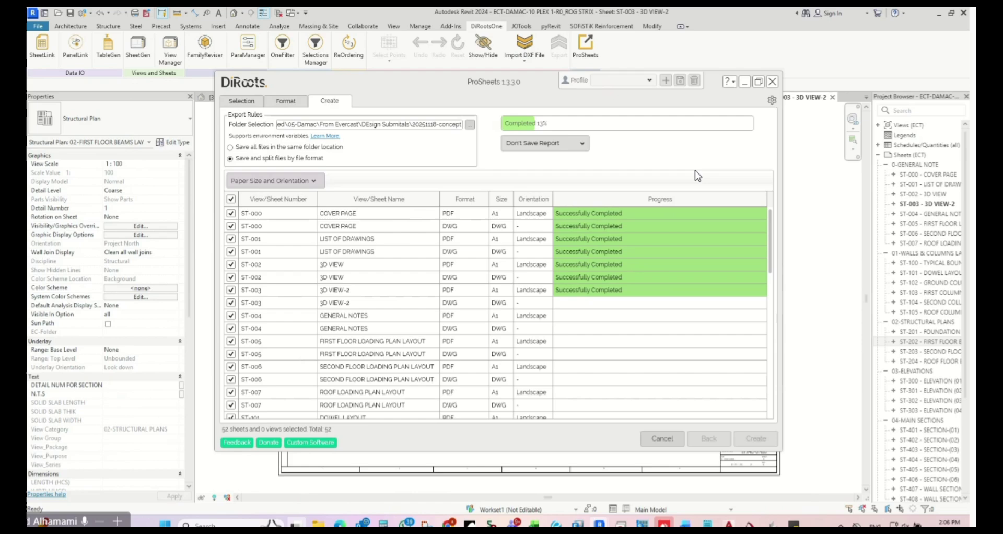
# - Check the 20251118-concept export folder in File Explorer and return to the export progress with the remote session out of full screen
pyautogui.moveTo(316, 524)
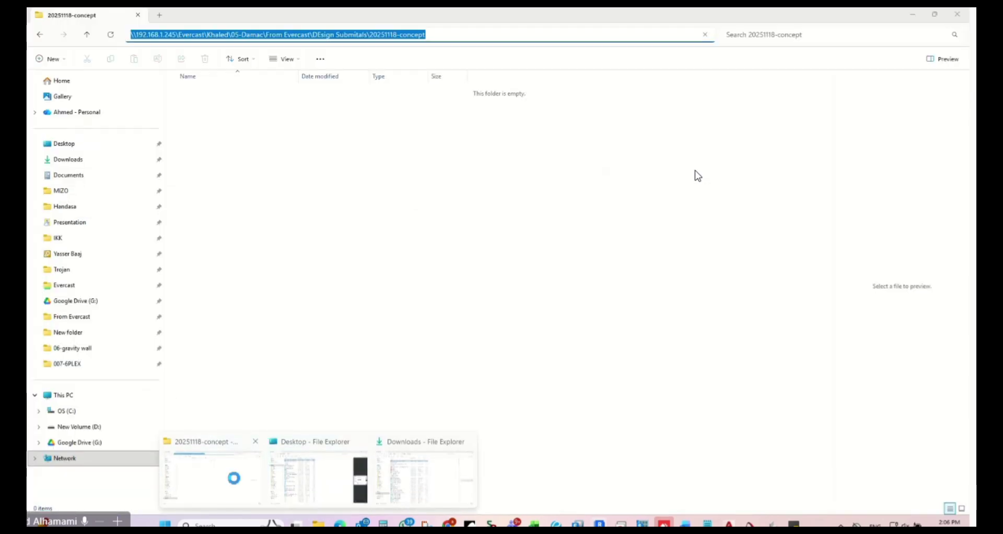
pyautogui.click(257, 493)
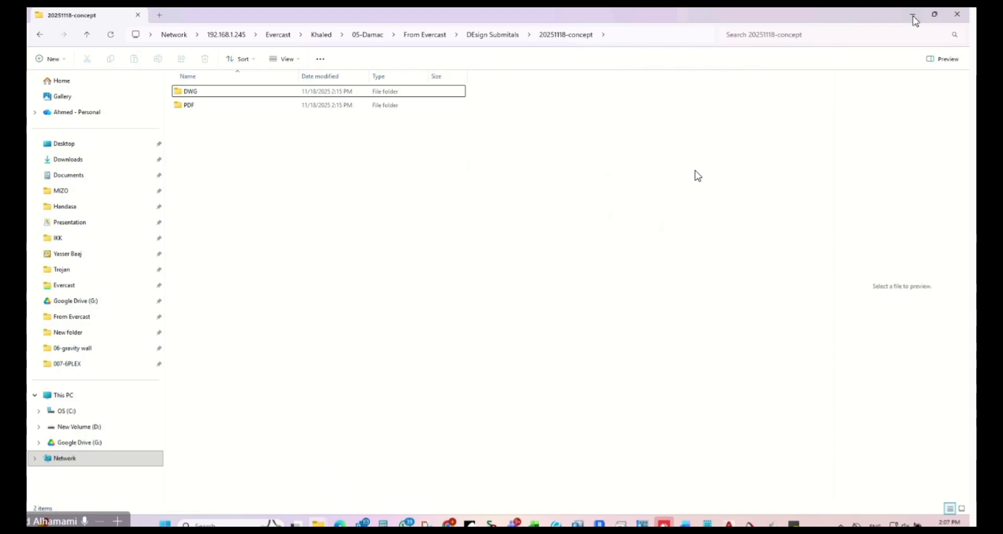
pyautogui.click(913, 16)
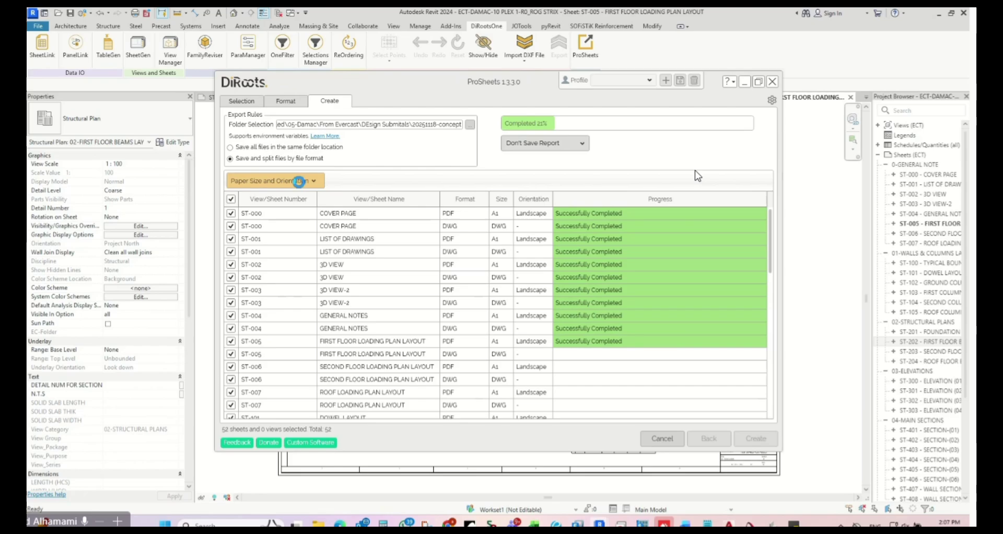
pyautogui.moveTo(479, 12)
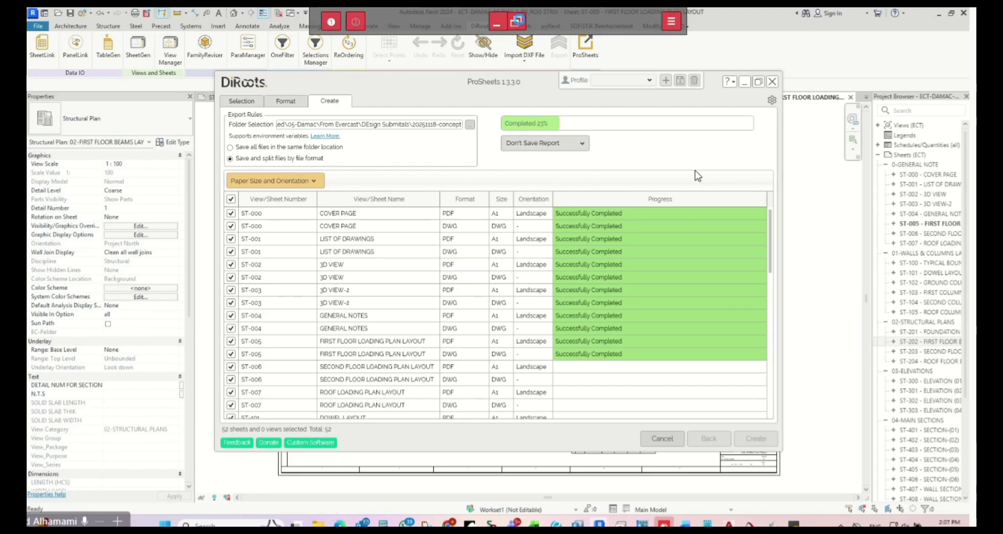
pyautogui.click(518, 20)
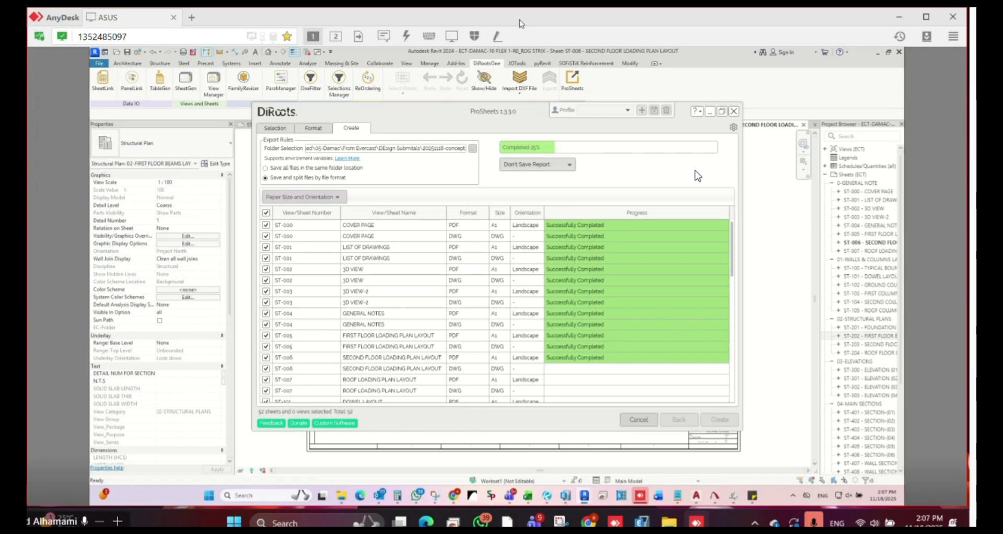